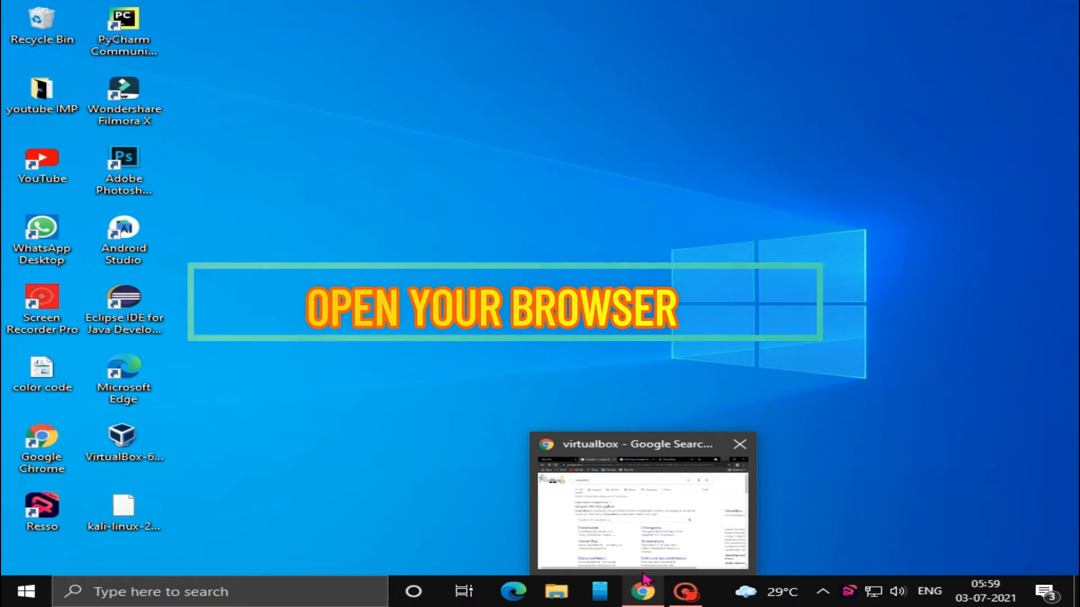
Switch to Google Chrome, run a Google search for "virtualbox" and open the Oracle VM VirtualBox website from the results.
left_click(639, 560)
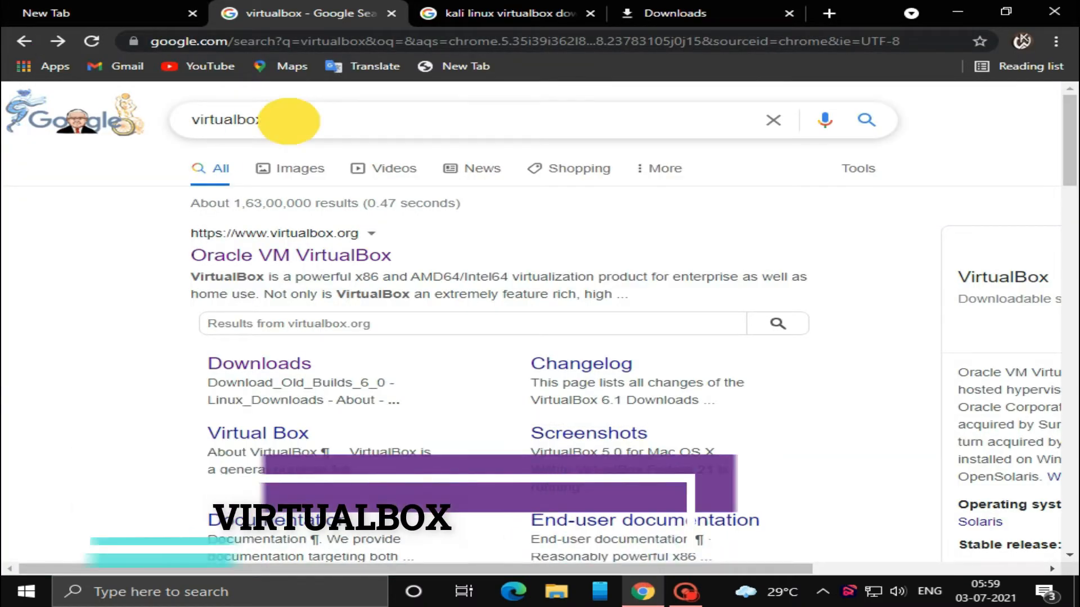
left_click_drag(265, 119, 181, 124)
left_click(322, 121)
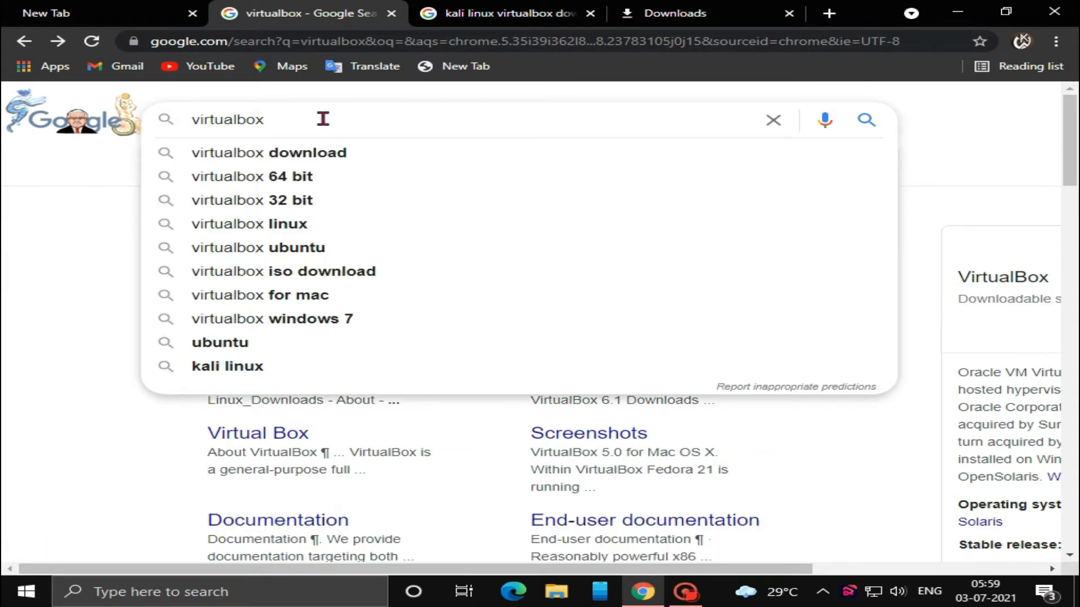
key("Return")
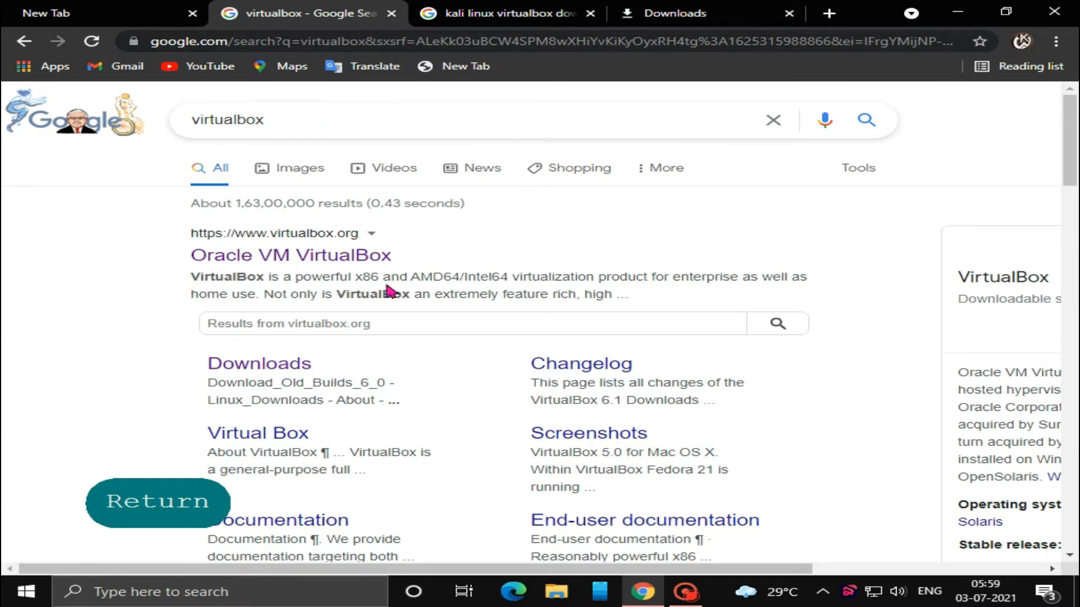
left_click(294, 259)
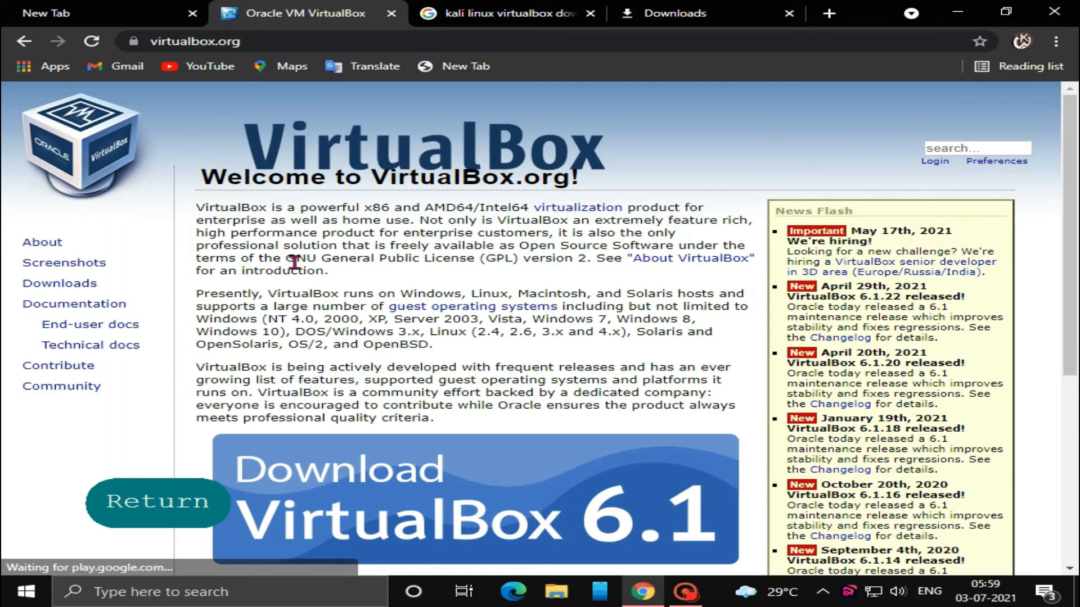
Download the VirtualBox 6.1.22 platform package for Windows hosts from the VirtualBox 6.1 download page and show all downloads.
scroll(483, 261, "down", 5)
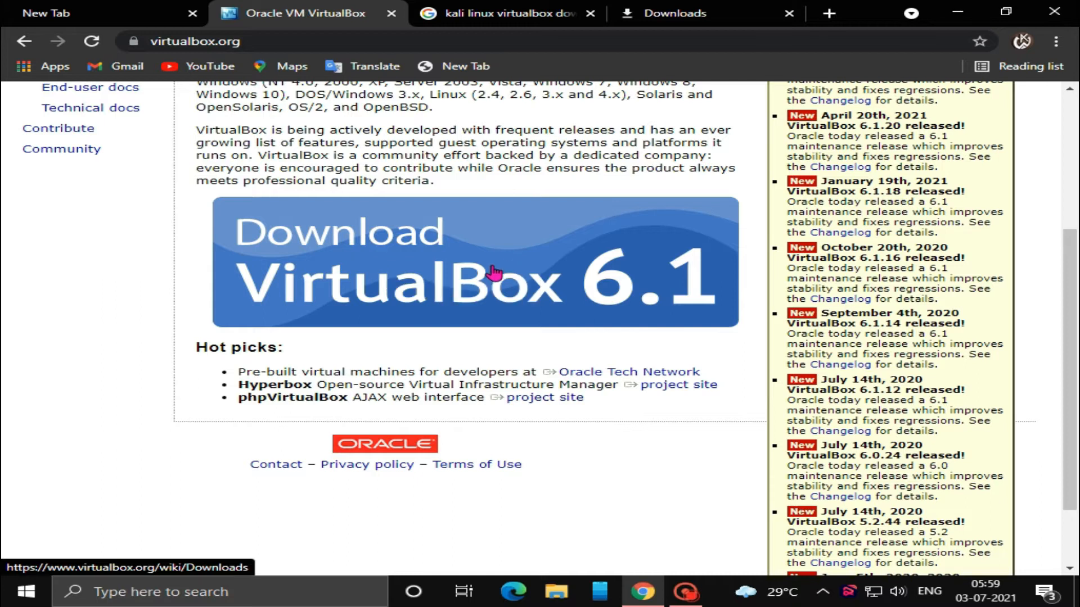
left_click(493, 275)
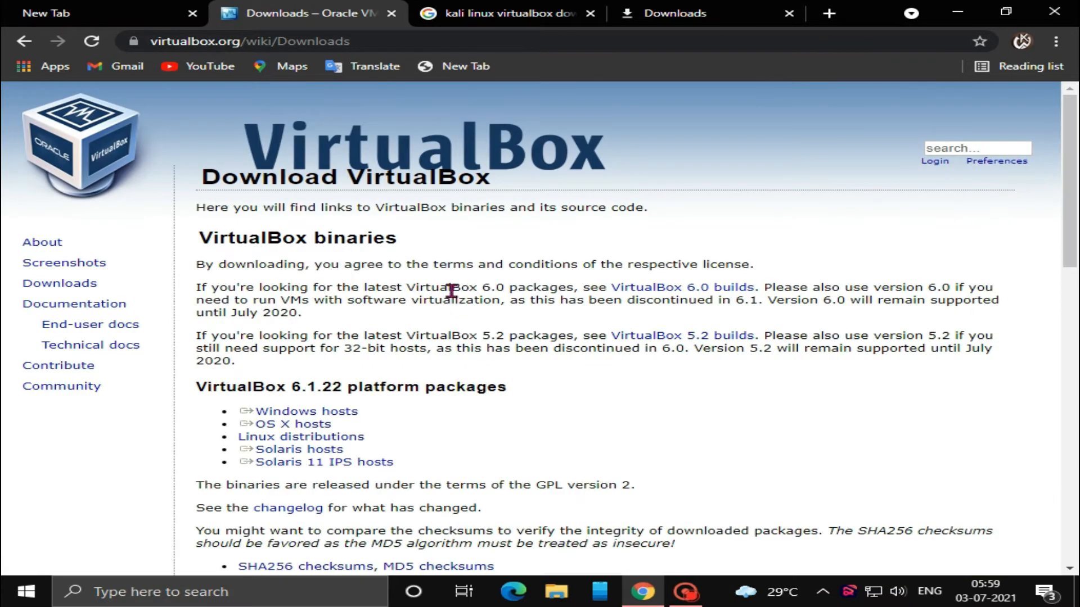
scroll(451, 290, "down", 1)
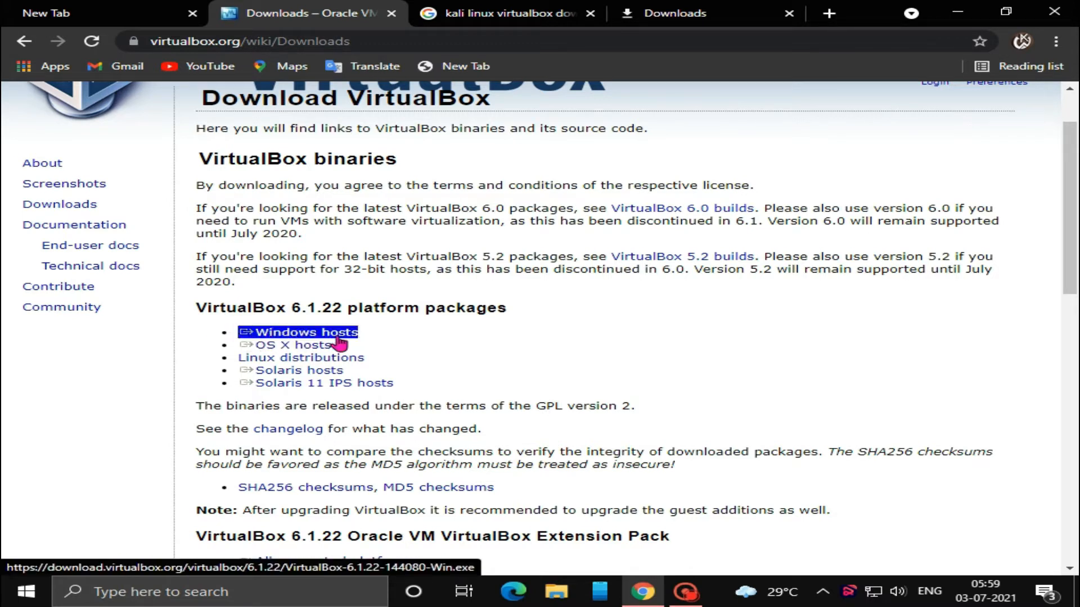
left_click(298, 332)
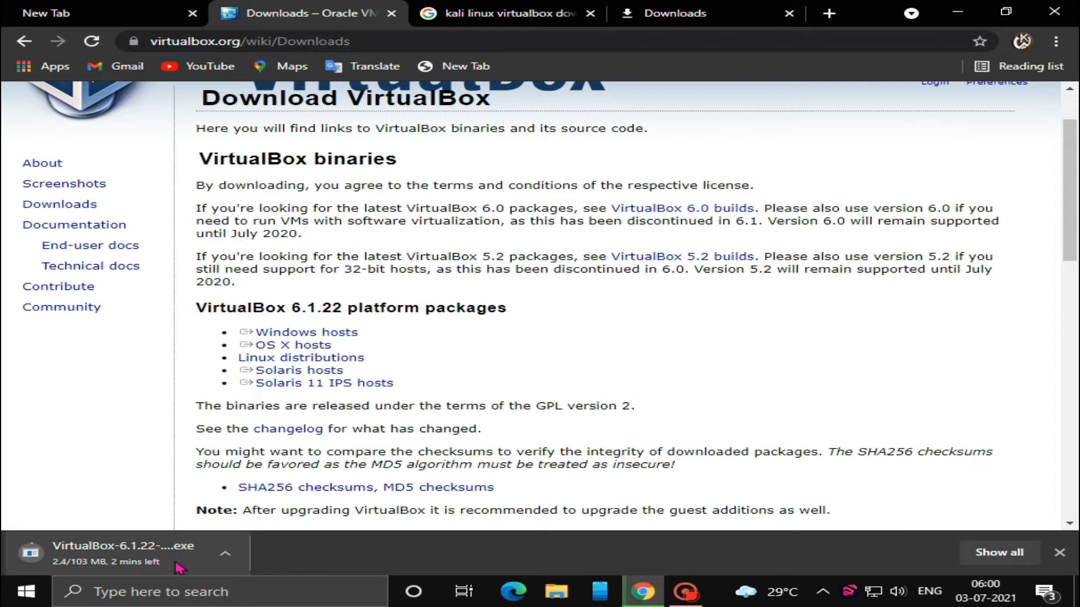
left_click(1000, 553)
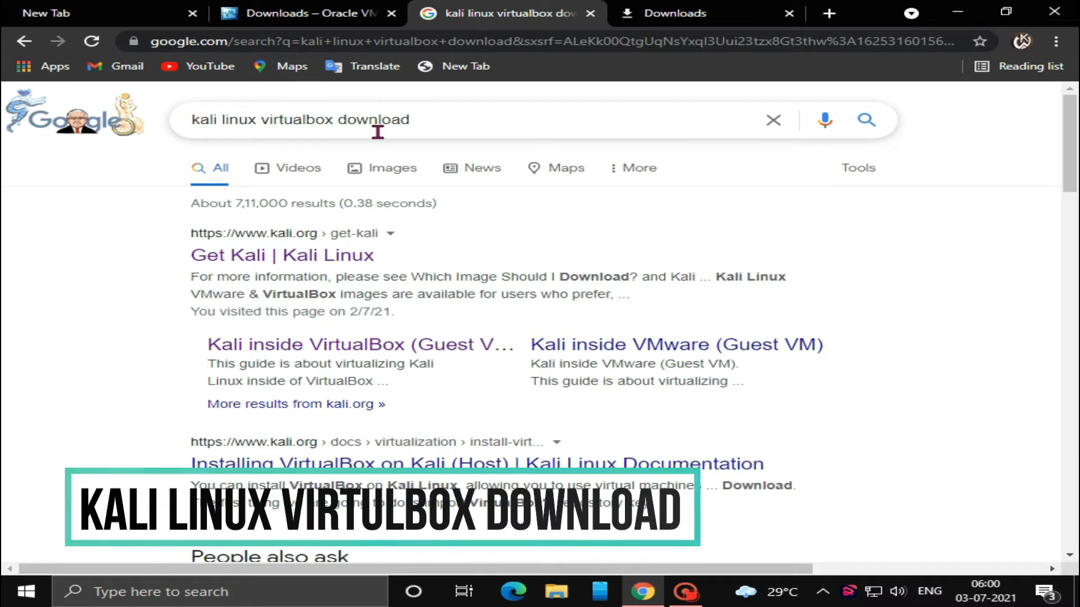
Run a Google search for "kali linux virtualbox download" and open the Get Kali page on kali.org.
triple_click(465, 119)
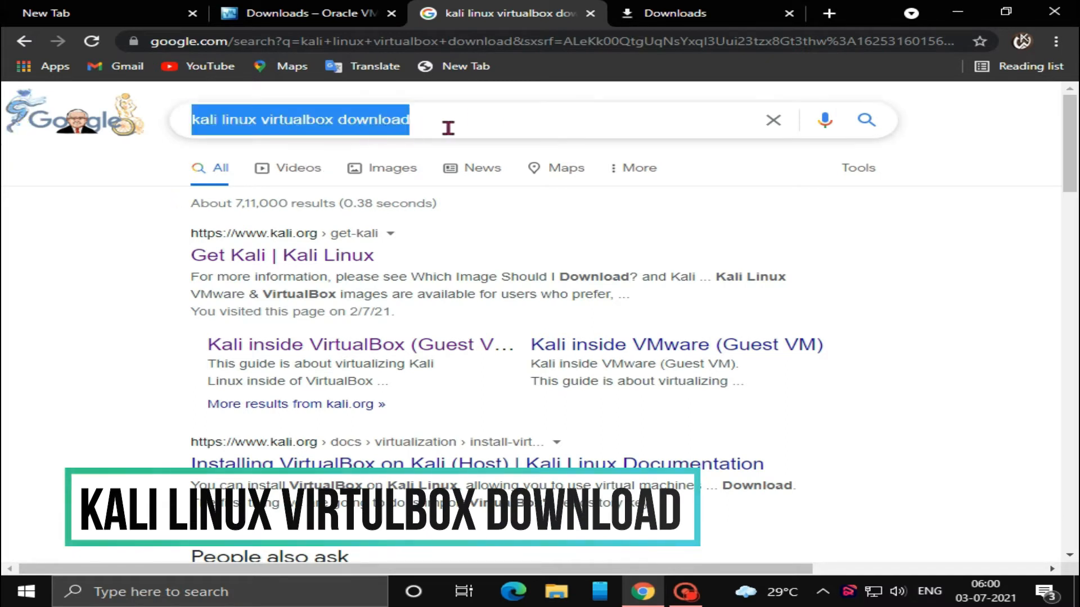
left_click(453, 125)
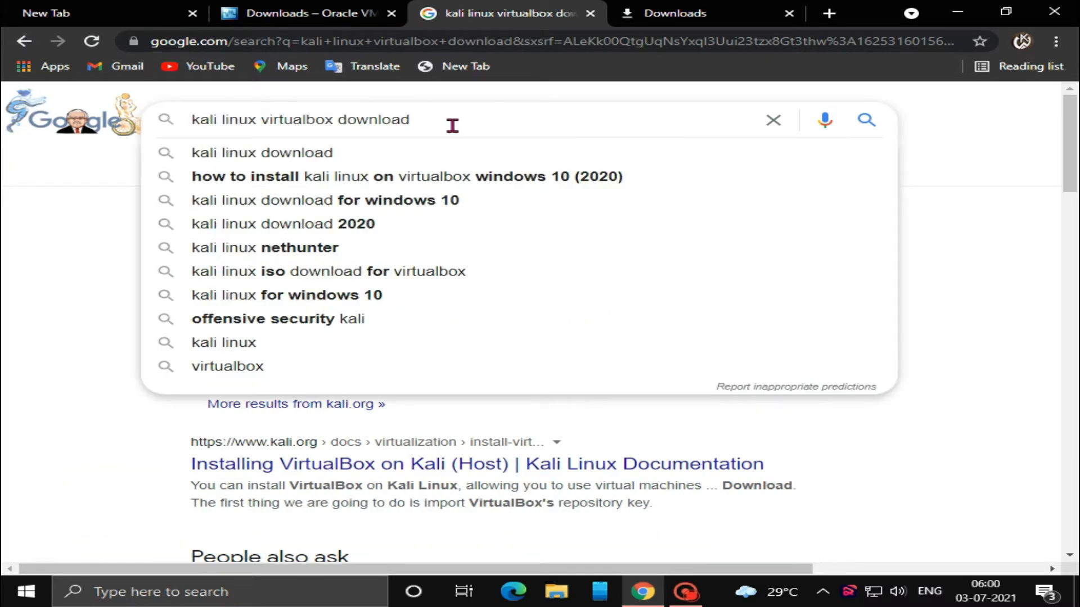
key("Return")
key("Return")
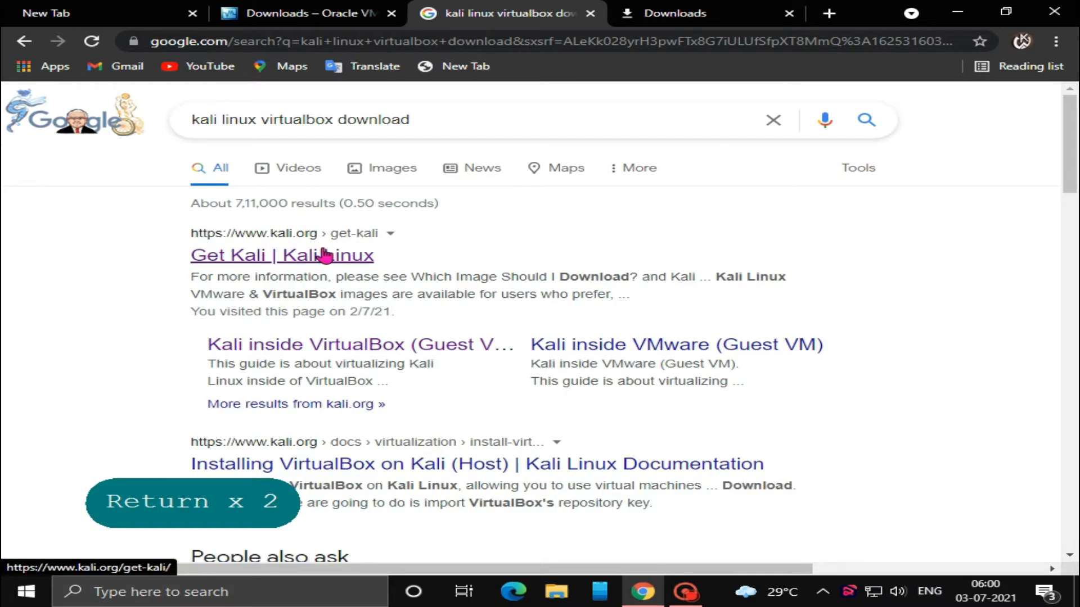
left_click(279, 260)
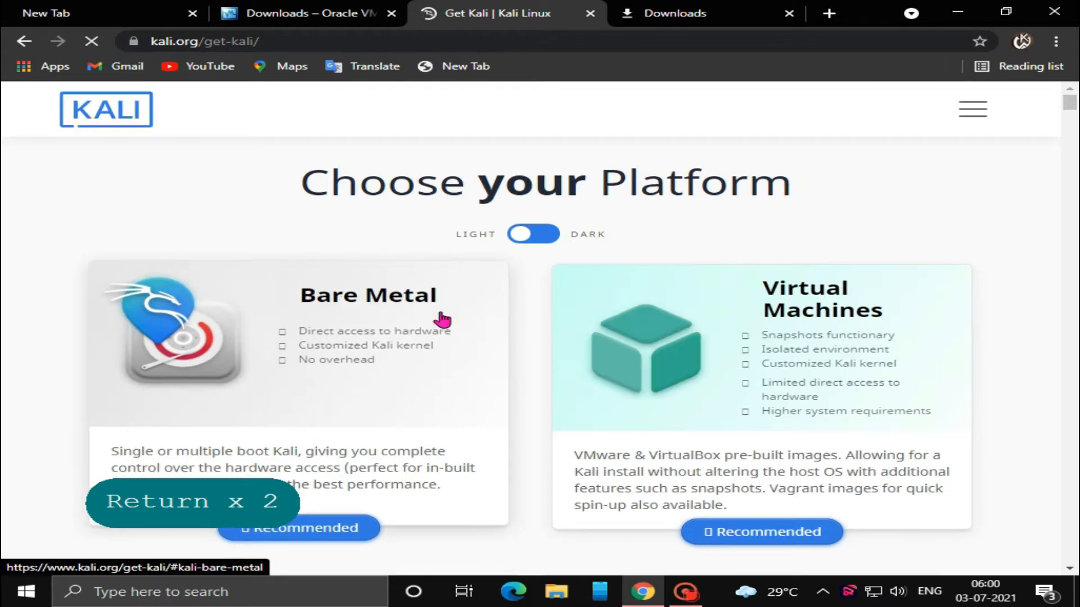
Look through the platform options offered on the Get Kali page, from Bare Metal to WSL.
scroll(495, 308, "down", 4)
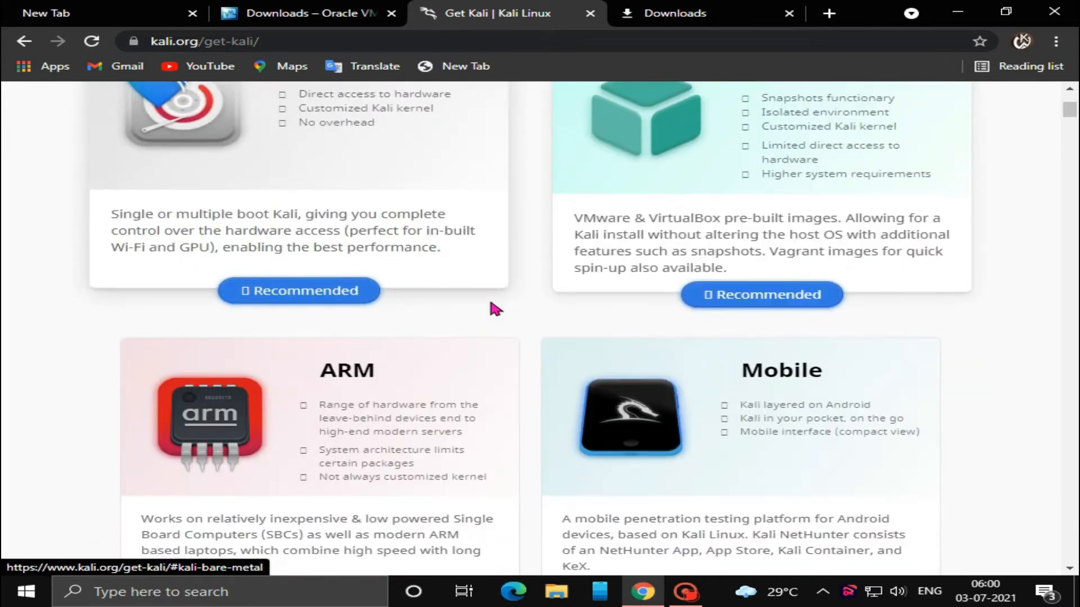
scroll(495, 308, "down", 6)
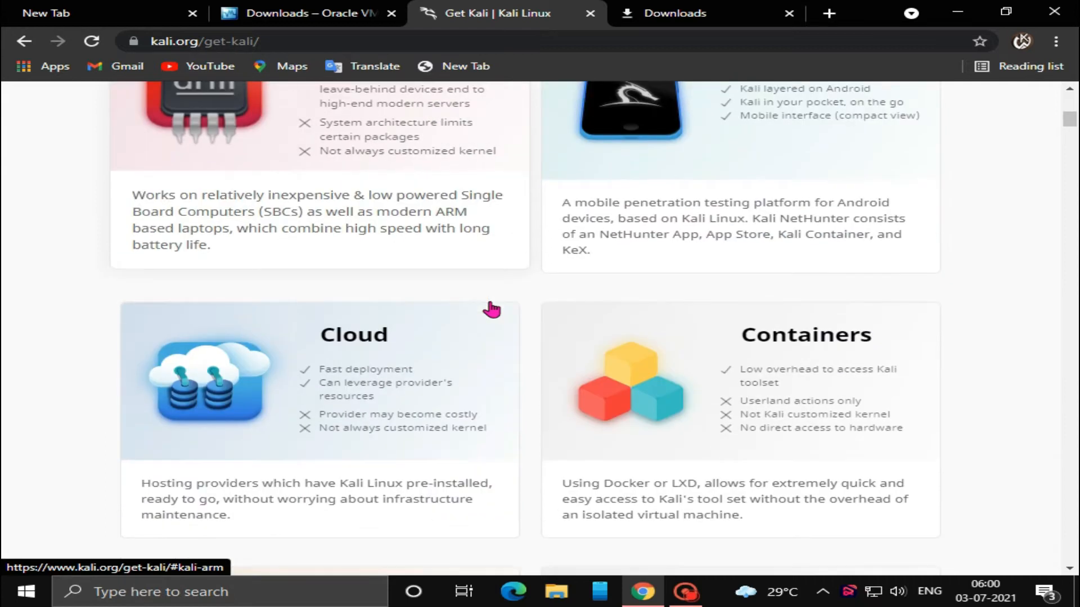
scroll(491, 309, "down", 3)
scroll(506, 366, "down", 1)
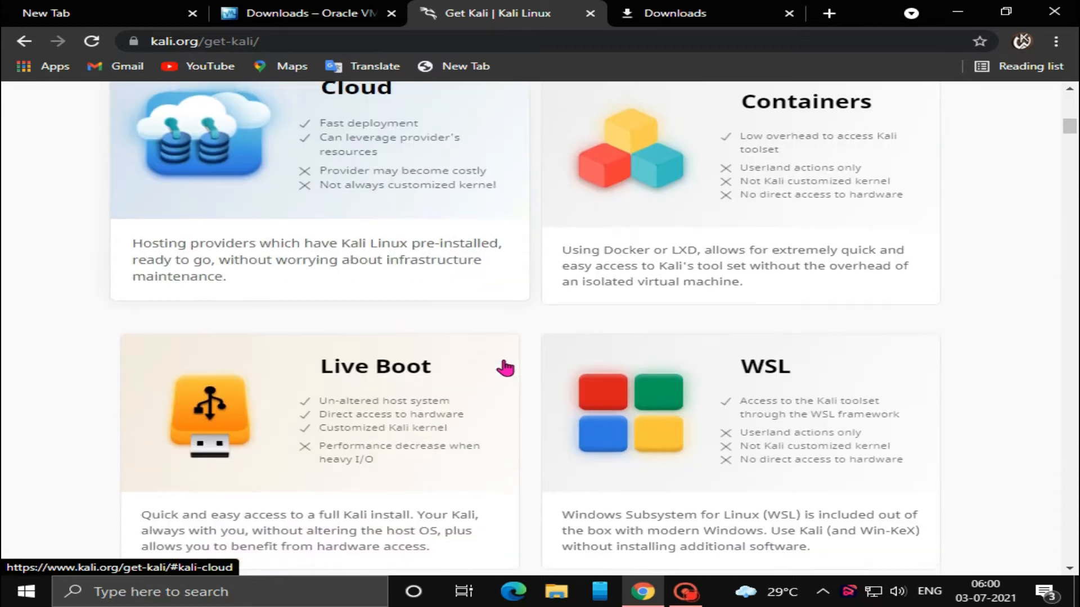
scroll(505, 368, "up", 1)
scroll(506, 367, "down", 5)
scroll(506, 366, "up", 15)
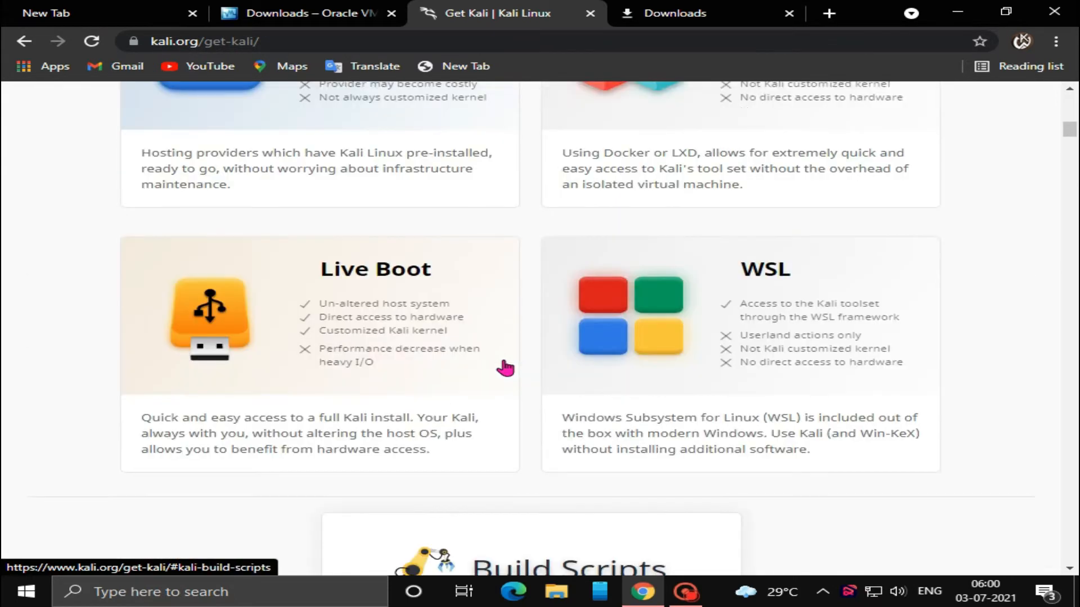
scroll(510, 366, "up", 2)
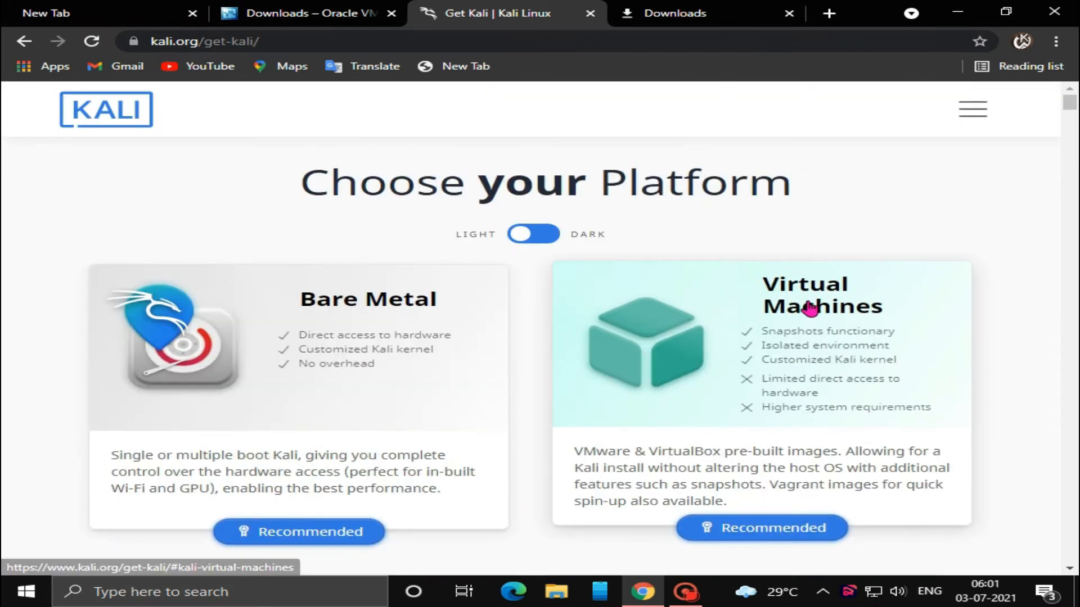
Download the 64-bit VirtualBox image of Kali Linux from the Virtual Machines section and show all downloads.
left_click(782, 397)
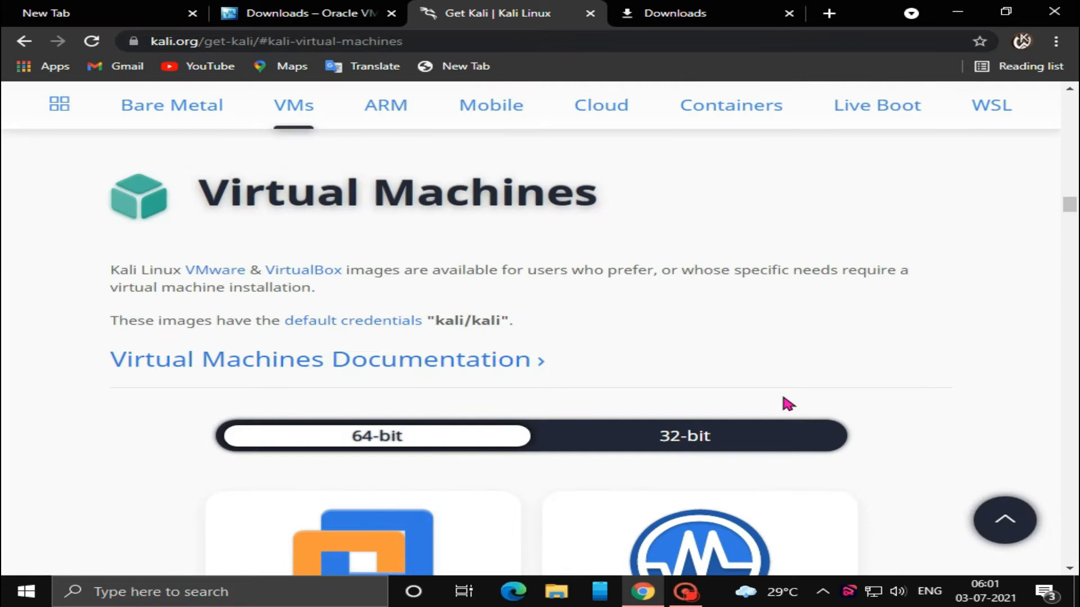
scroll(747, 329, "down", 1)
scroll(747, 329, "down", 1)
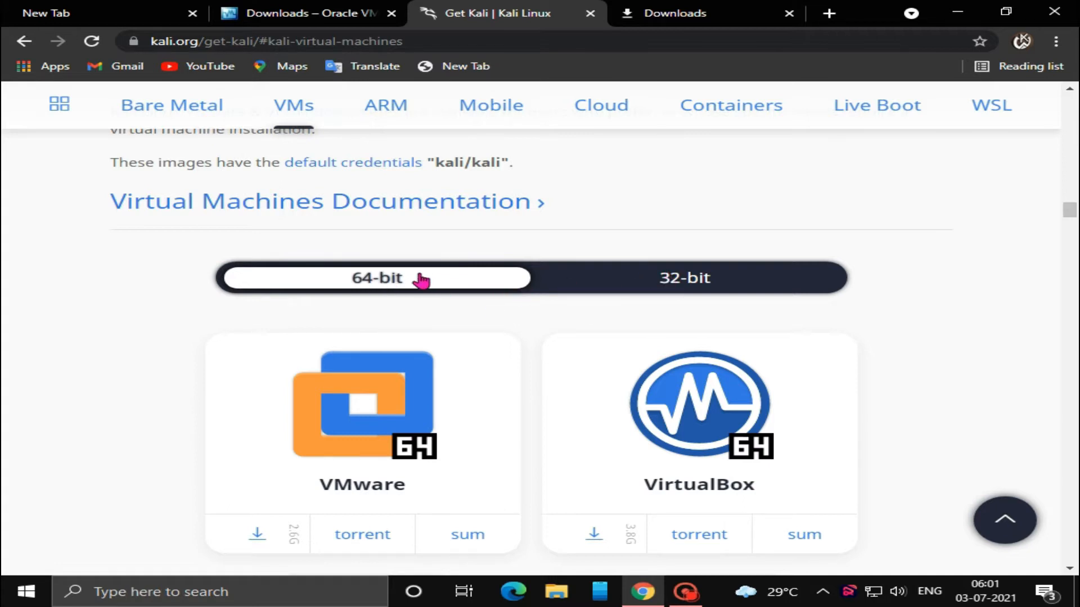
scroll(699, 353, "down", 1)
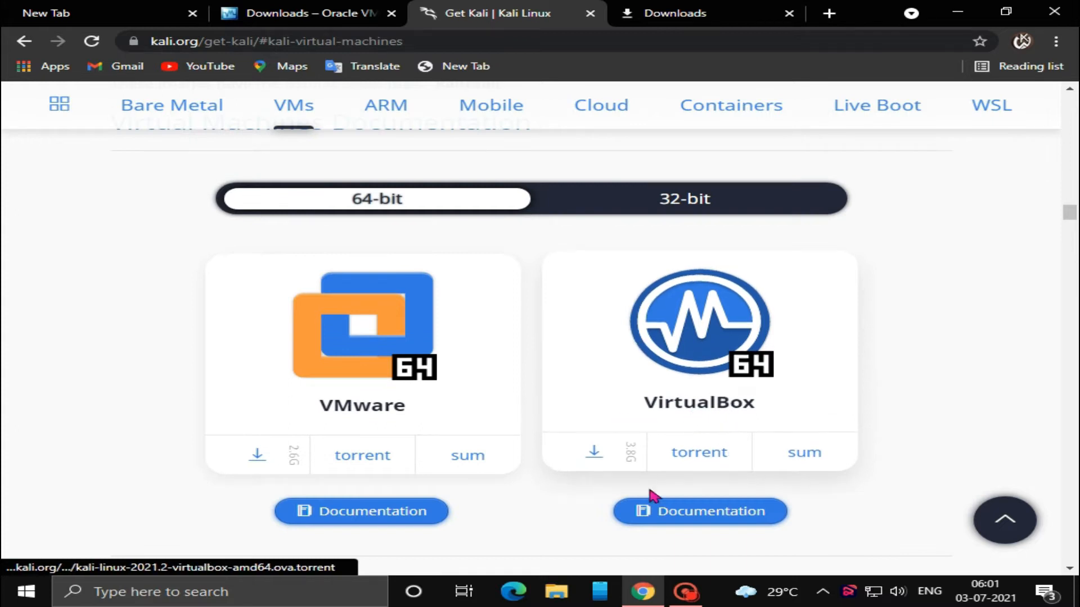
left_click(610, 457)
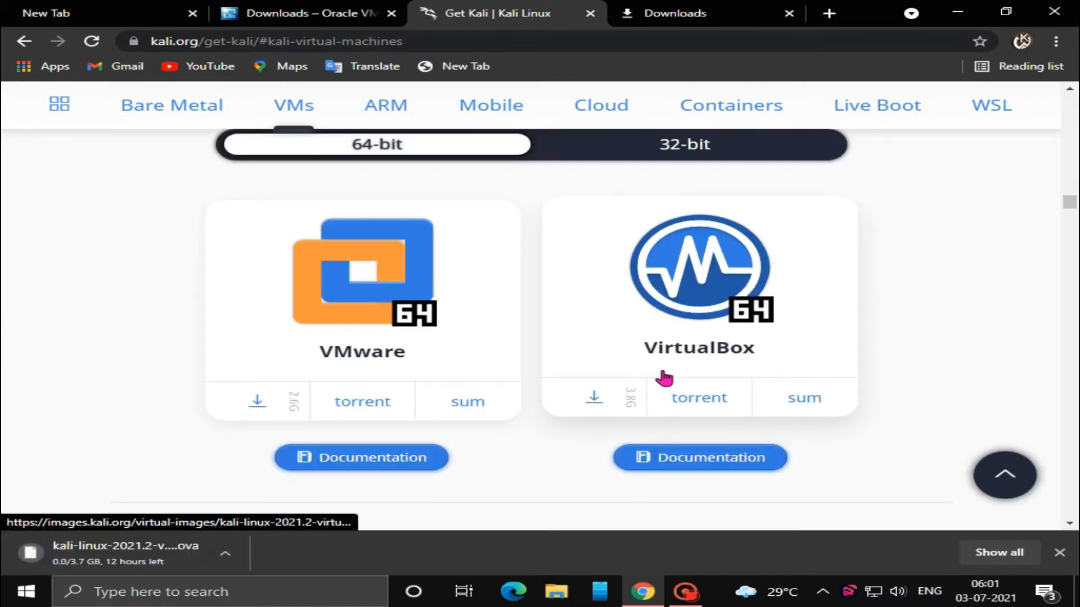
left_click(1003, 552)
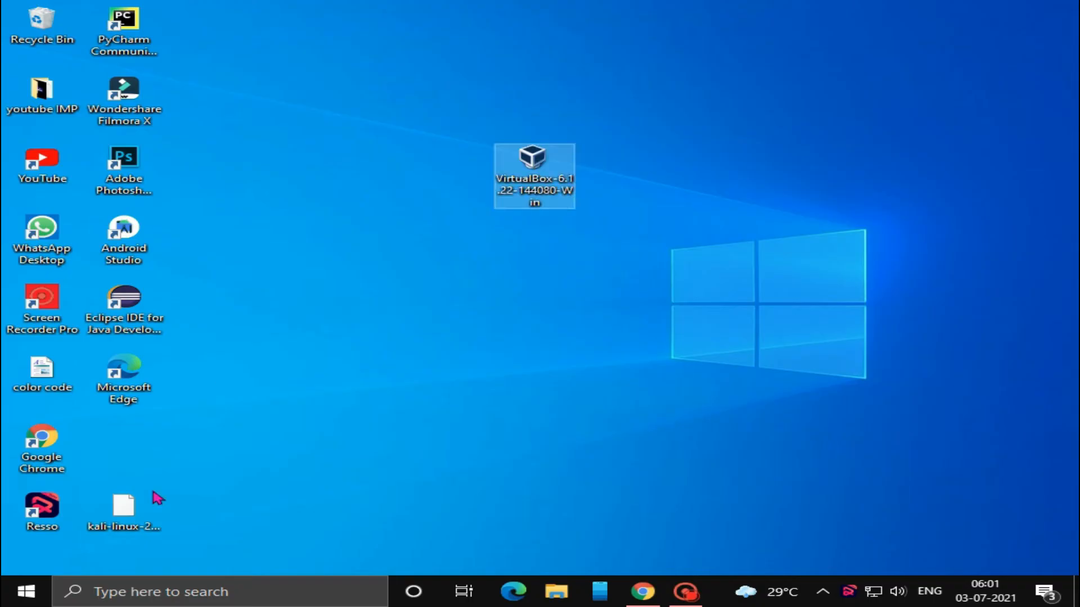
Place the Kali Linux OVA file beside the VirtualBox installer on the desktop and launch the VirtualBox-6.1.22-144080-Win installer.
left_click_drag(153, 502, 397, 172)
left_click(562, 179)
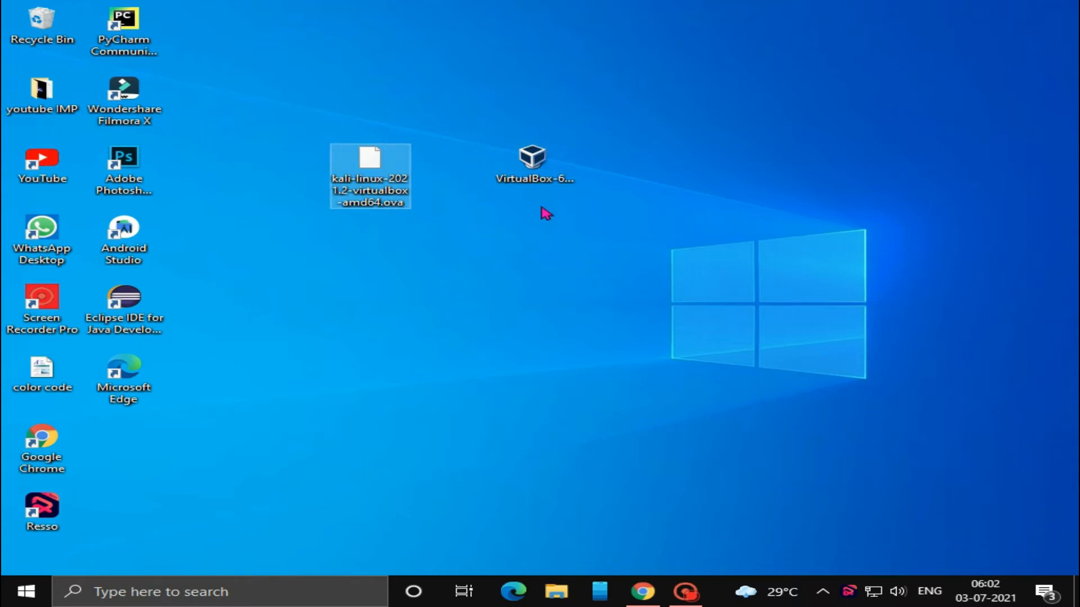
double_click(536, 162)
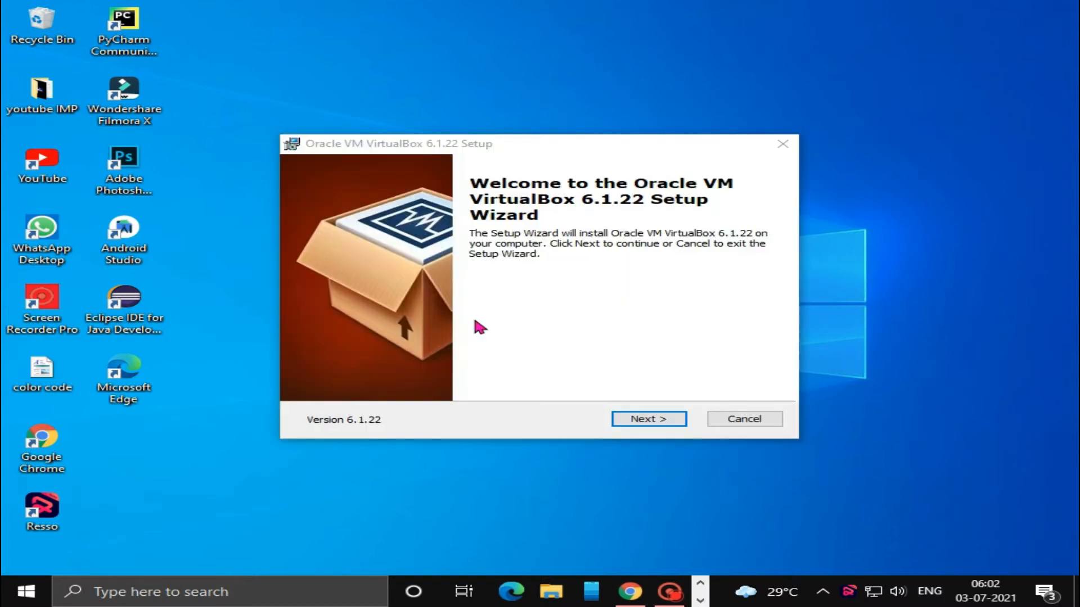
Install VirtualBox 6.1.22 with the default features, location and shortcuts, accept the network interface reset, and finish with VirtualBox set to start.
left_click(655, 423)
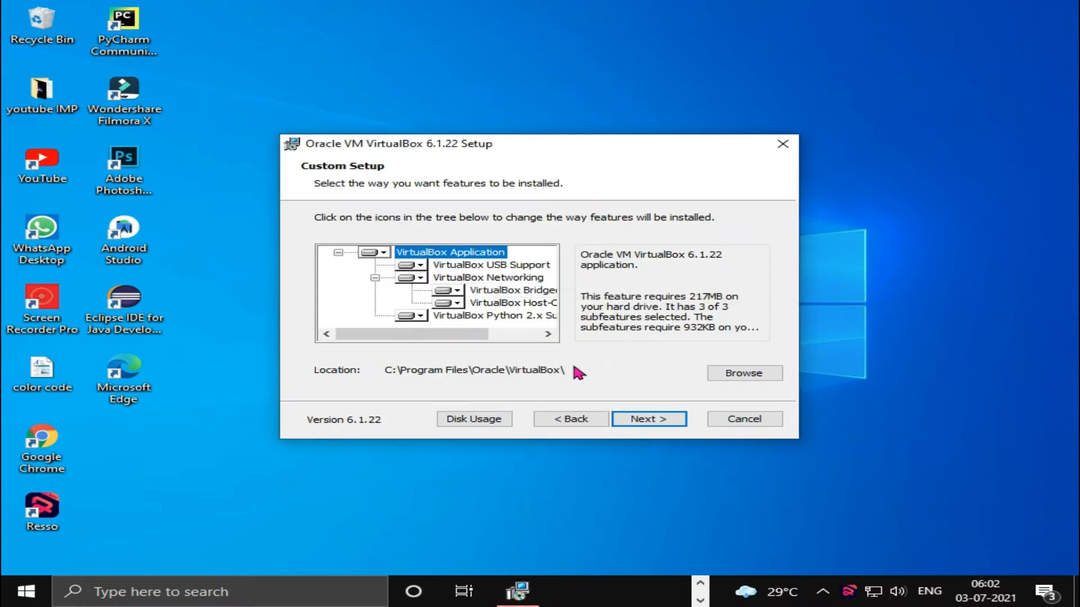
left_click(647, 421)
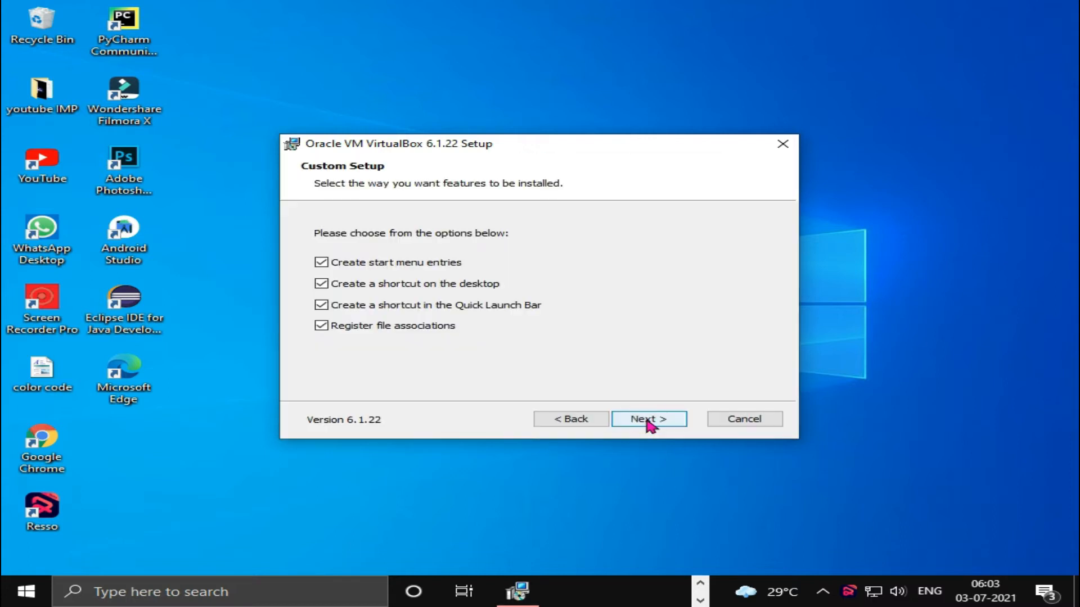
left_click(650, 426)
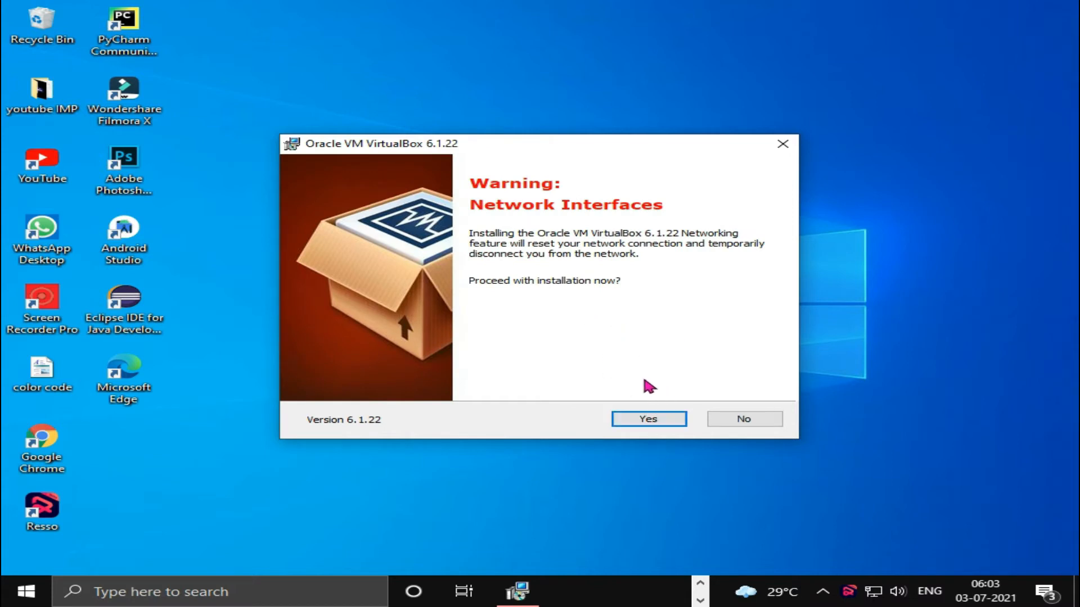
left_click(661, 422)
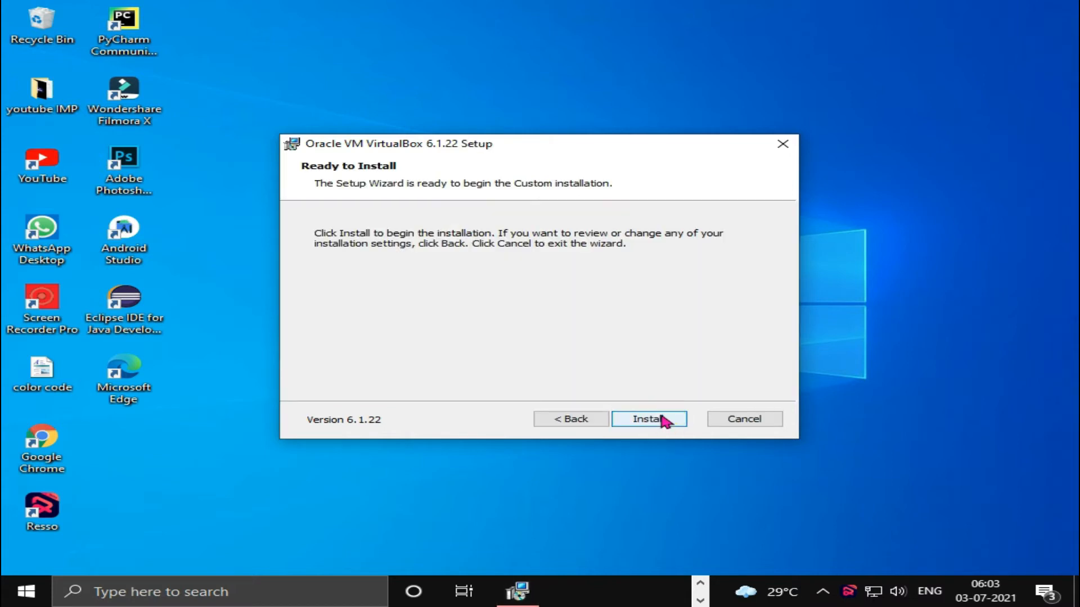
left_click(655, 420)
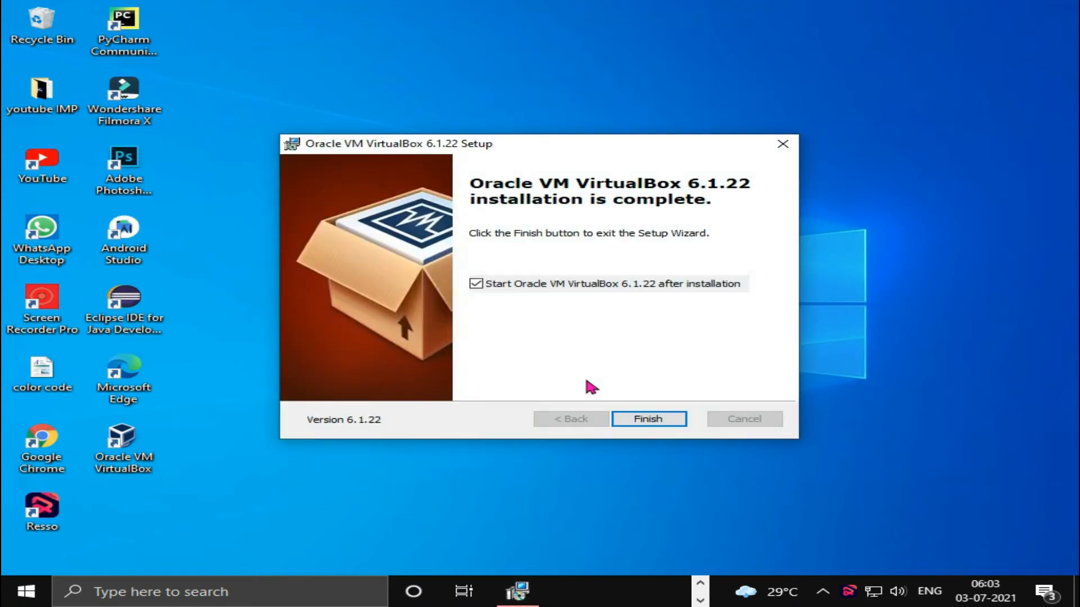
left_click(648, 423)
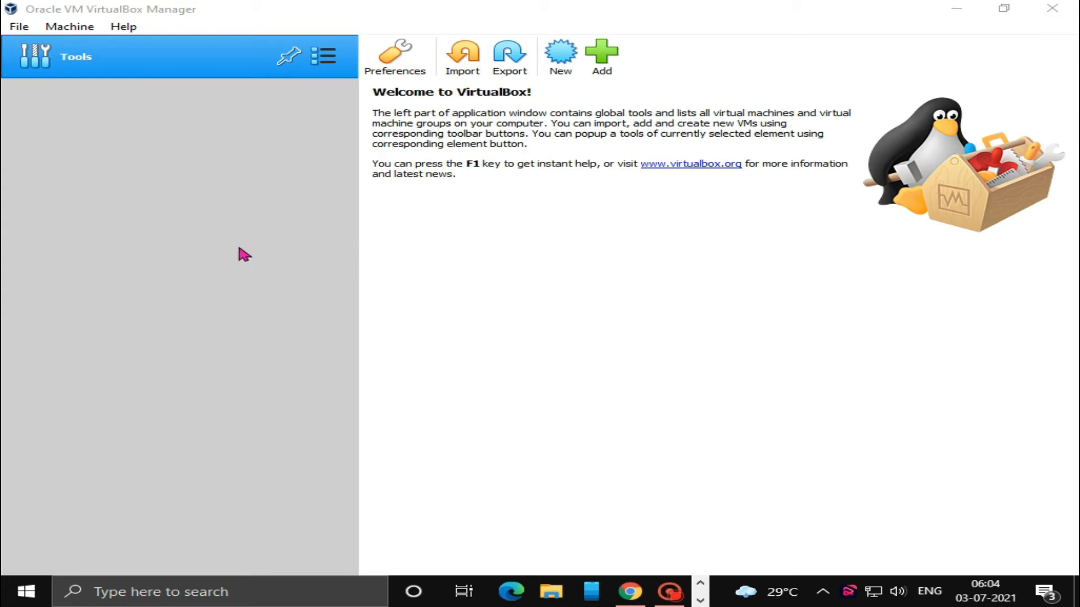
Start an appliance import and choose kali-linux-2021.2-virtualbox-amd64.ova from the Desktop folder as the file to import.
left_click(465, 59)
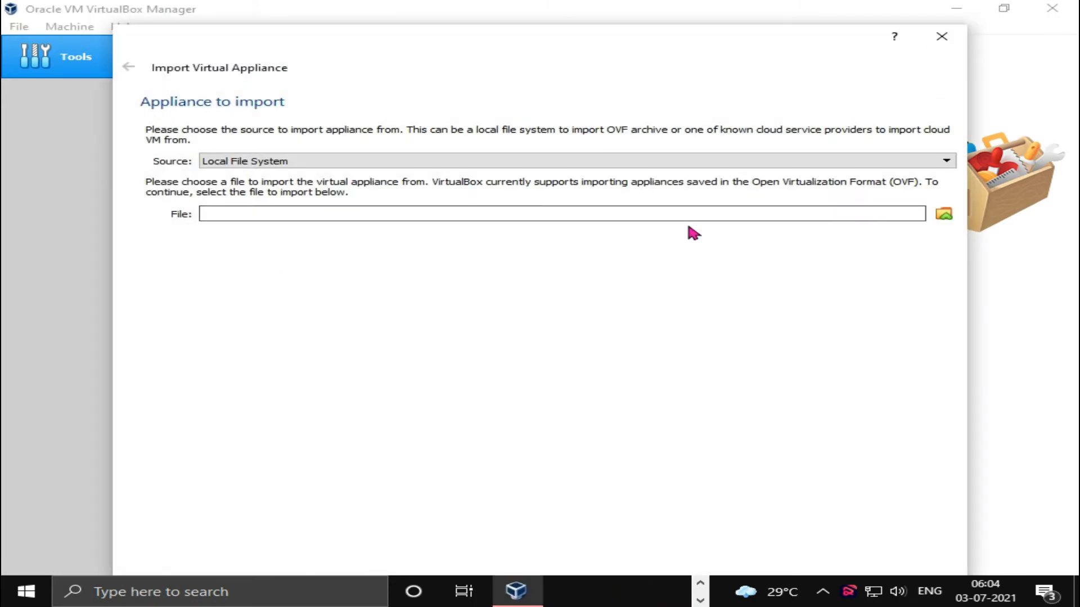
left_click(943, 216)
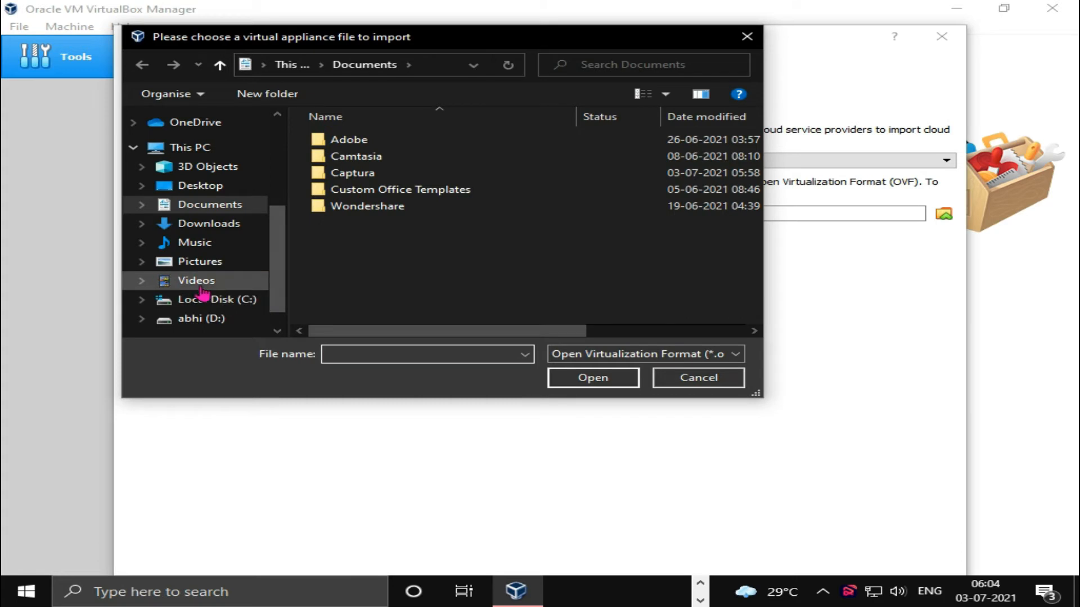
left_click(216, 188)
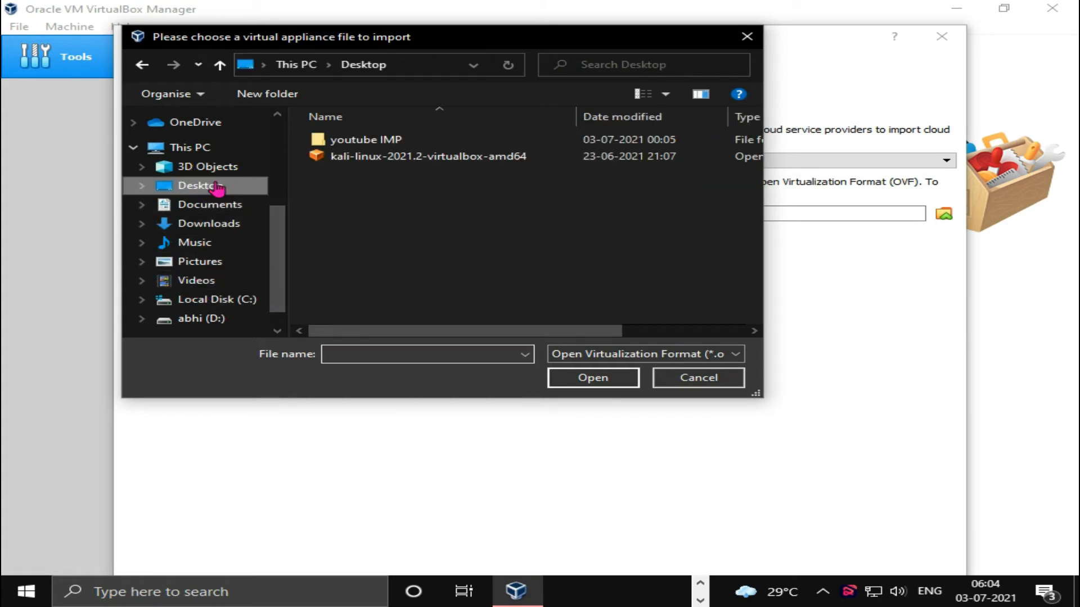
left_click(402, 158)
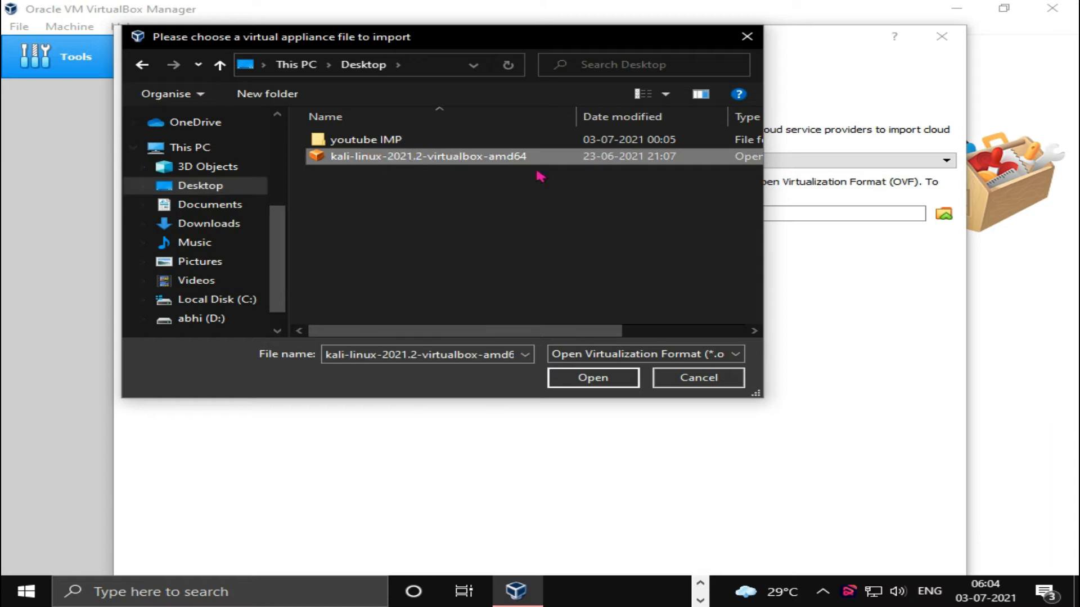
left_click(594, 378)
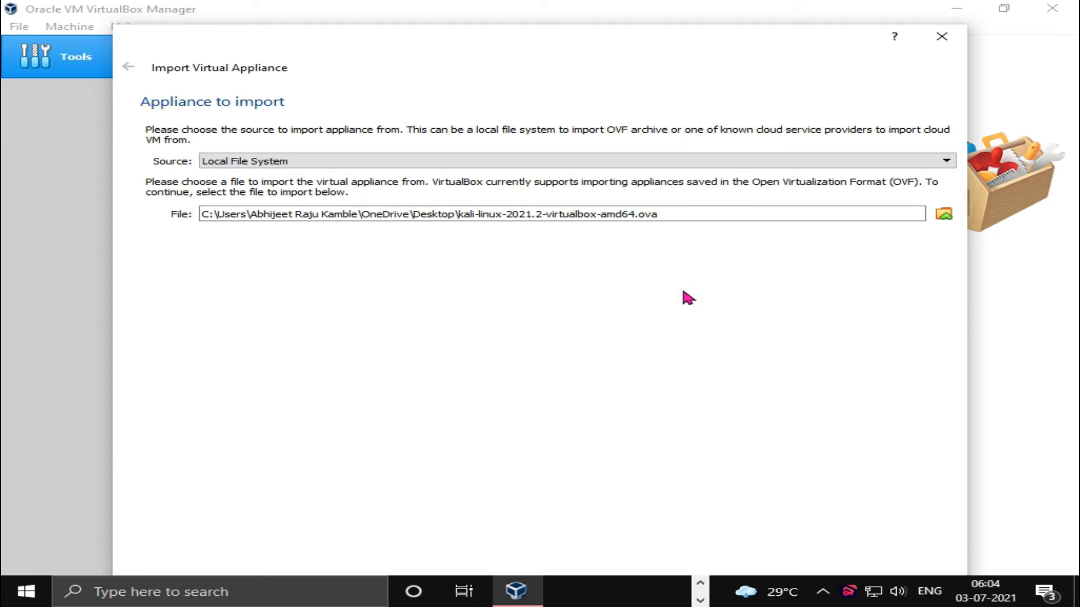
Continue to the appliance settings, import the Kali Linux machine with the suggested values, and agree to the software license.
left_click_drag(732, 27, 743, 1)
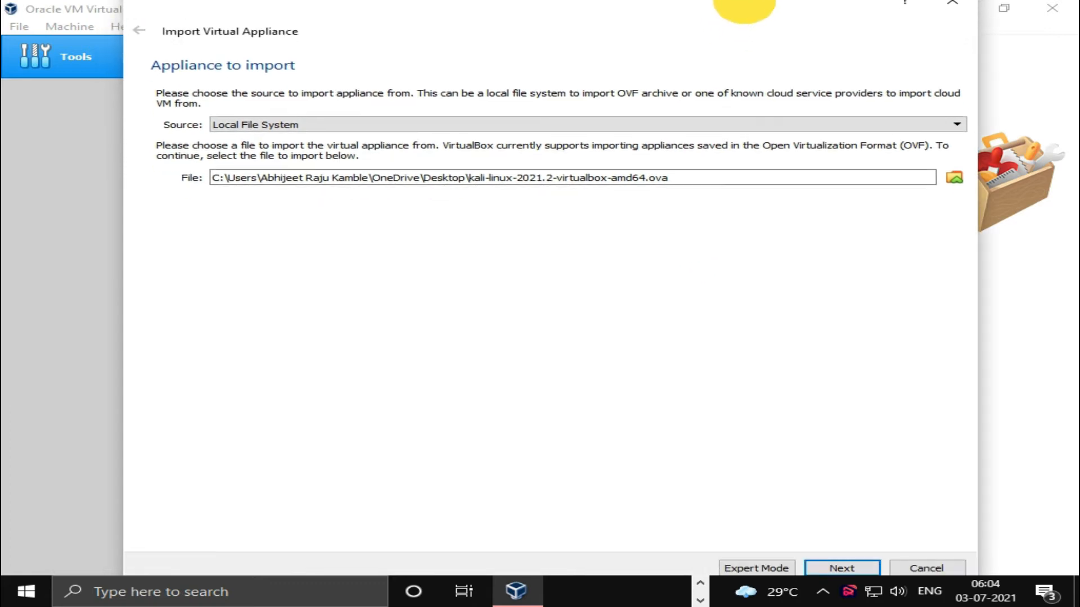
left_click_drag(584, 15, 585, 33)
left_click(585, 27)
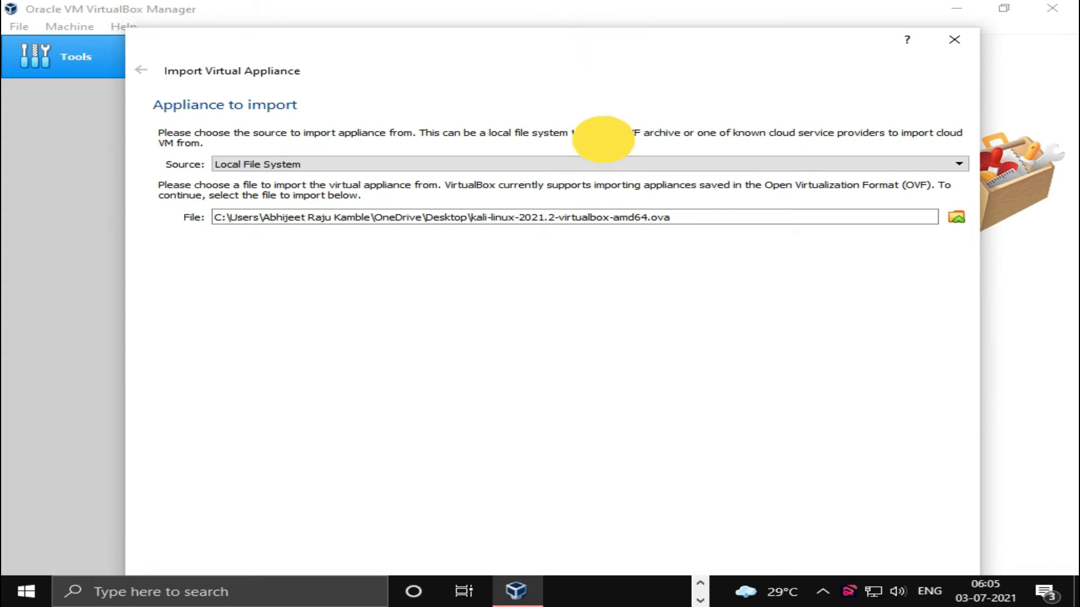
left_click_drag(645, 49, 665, 6)
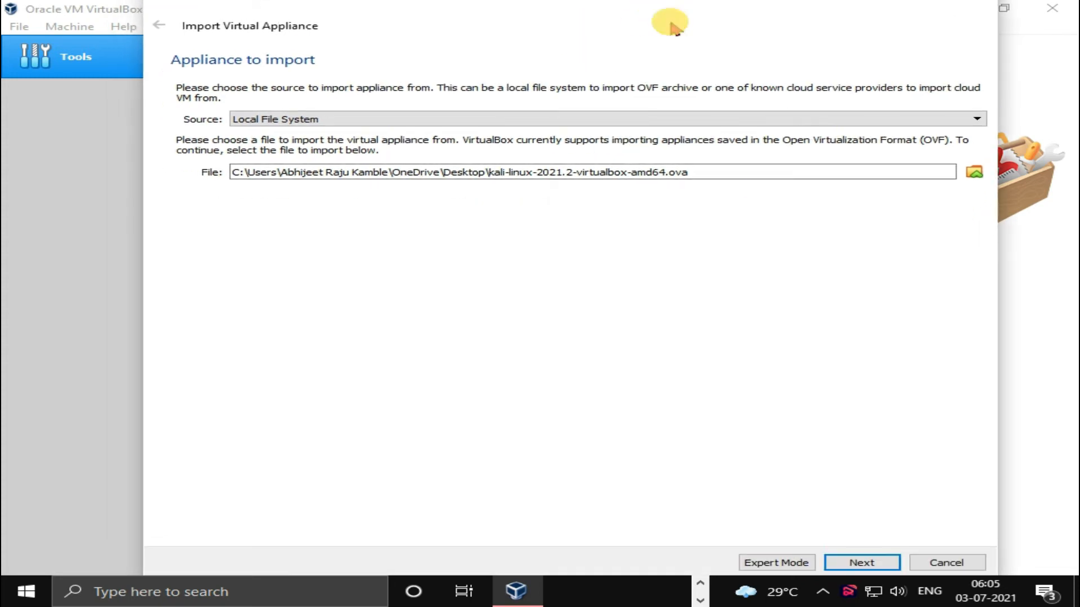
left_click(861, 562)
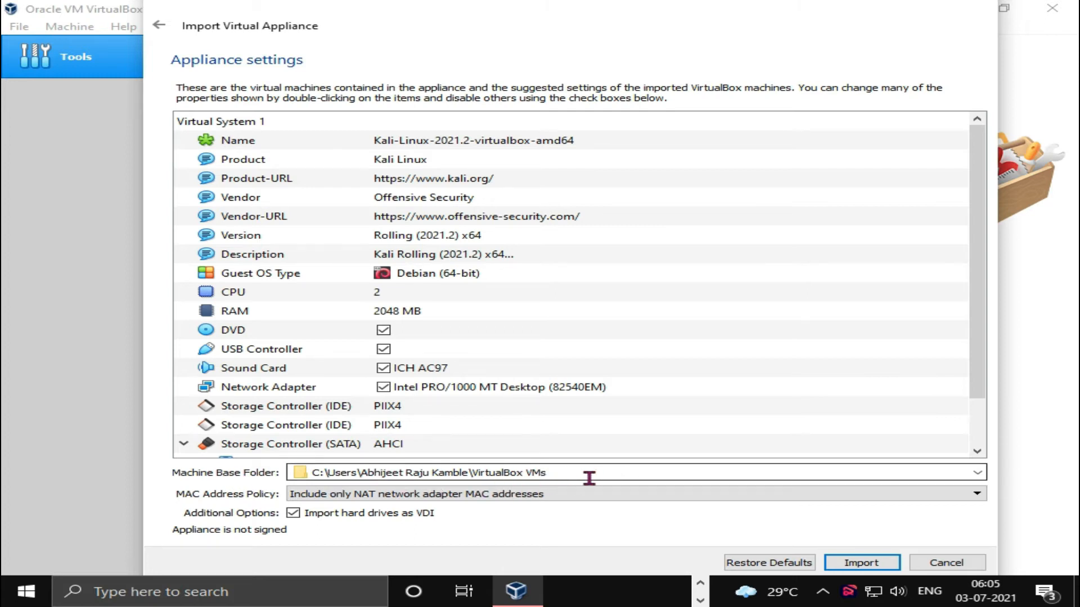
scroll(467, 388, "down", 1)
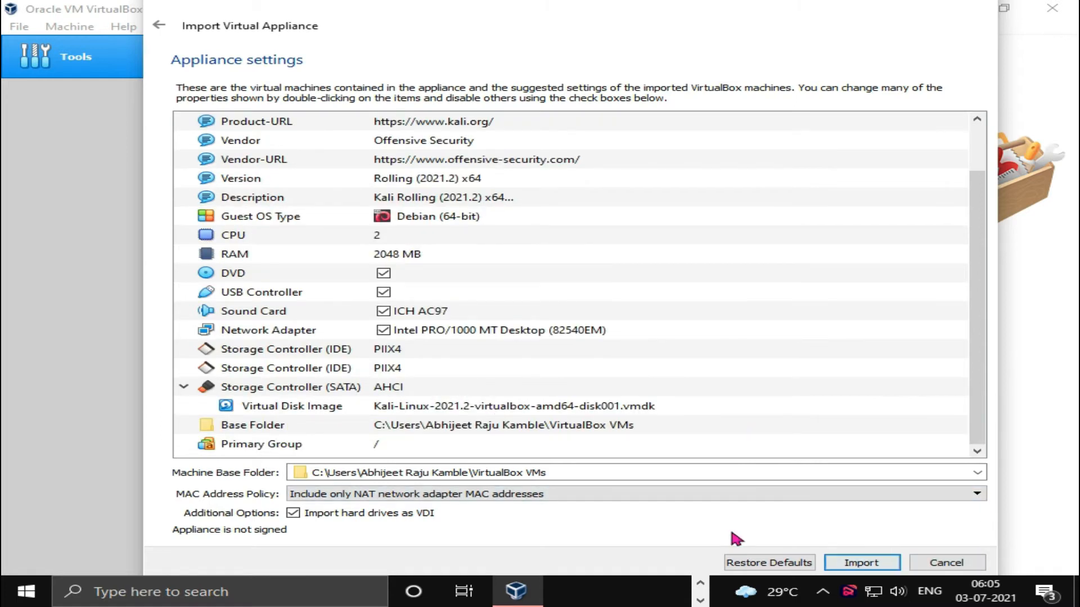
left_click(870, 564)
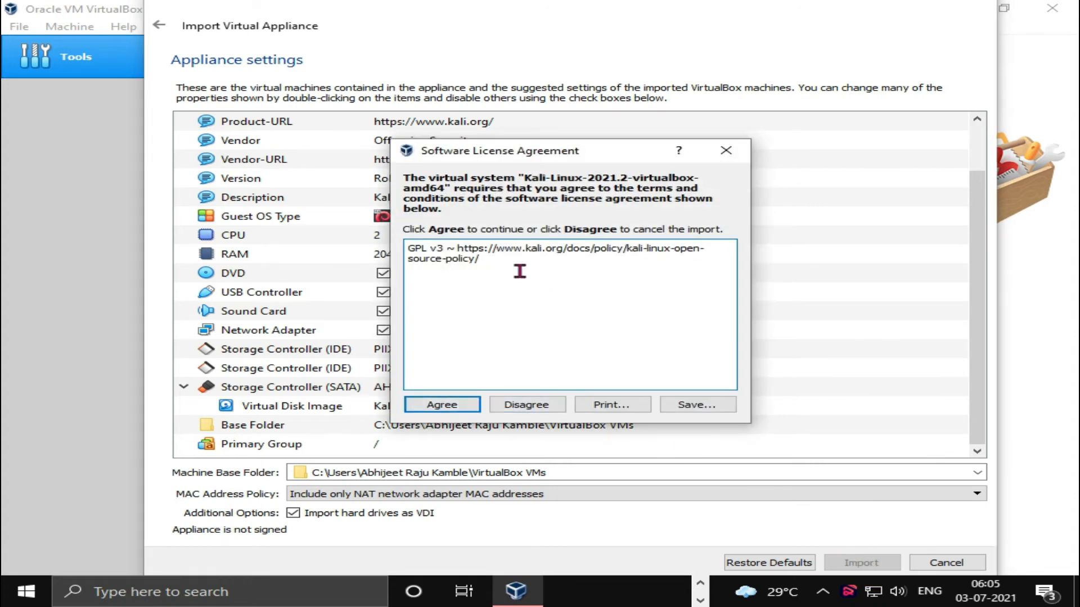
left_click(443, 408)
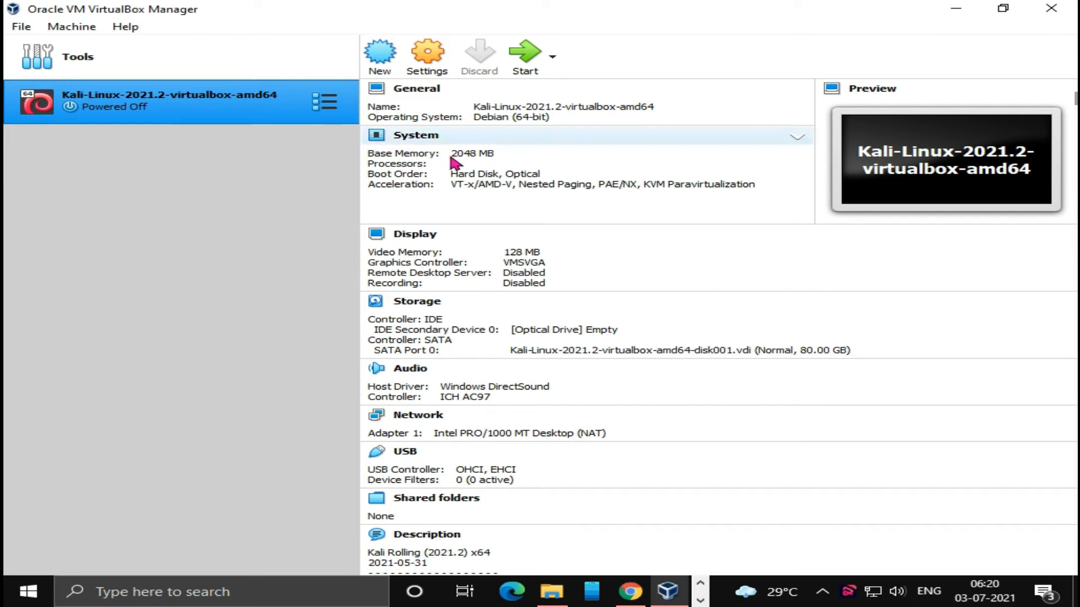
Try to start the Kali Linux virtual machine, read the details of the session error, and dismiss it.
left_click(528, 59)
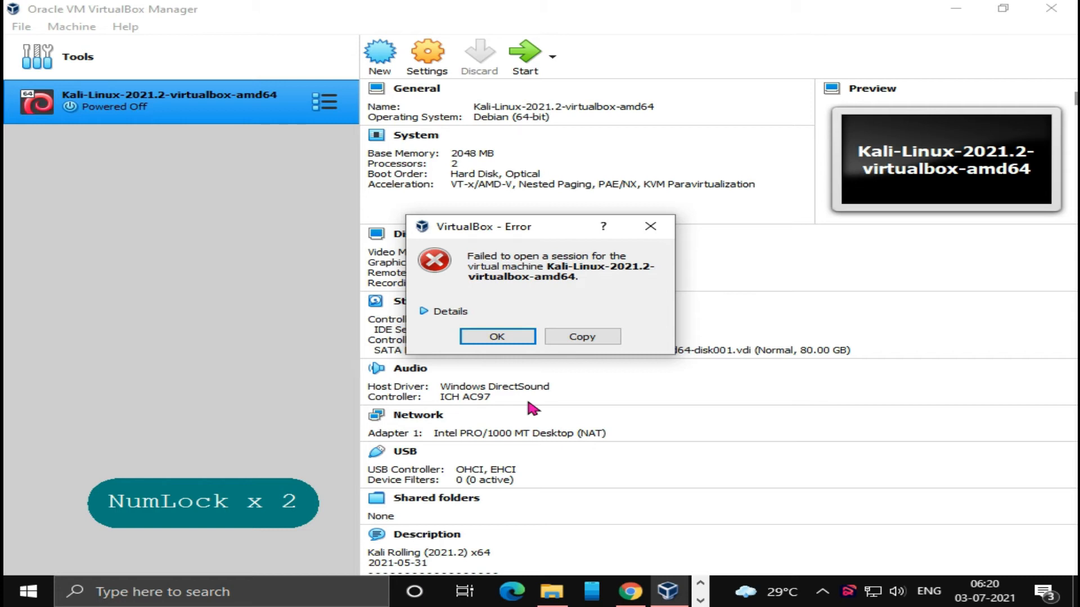
left_click(424, 311)
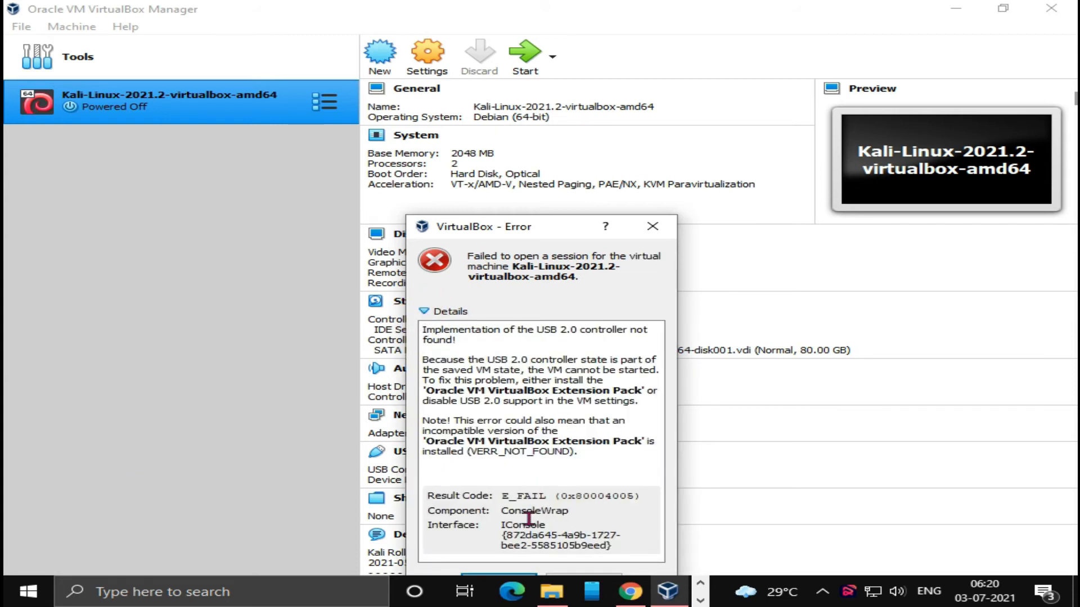
left_click(425, 312)
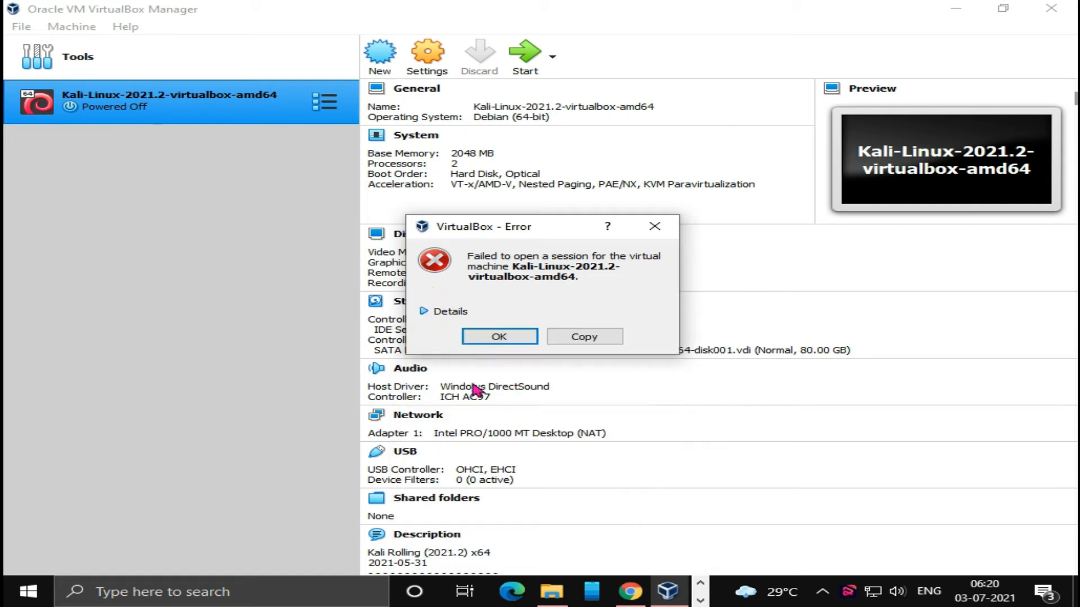
left_click(510, 342)
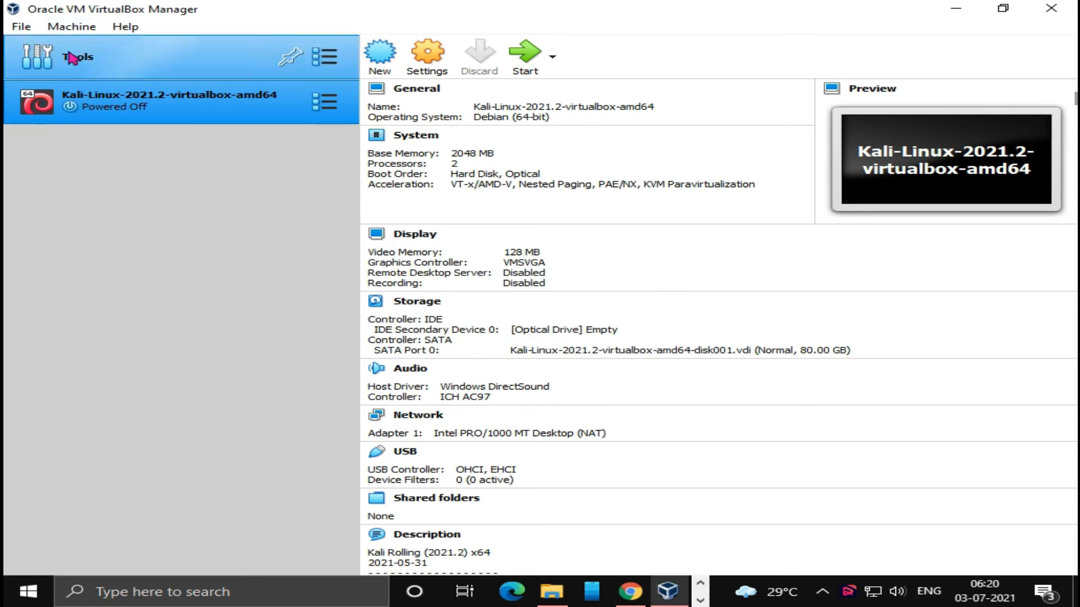
Disable the USB controller in the Kali Linux virtual machine's settings and save the change.
left_click(74, 27)
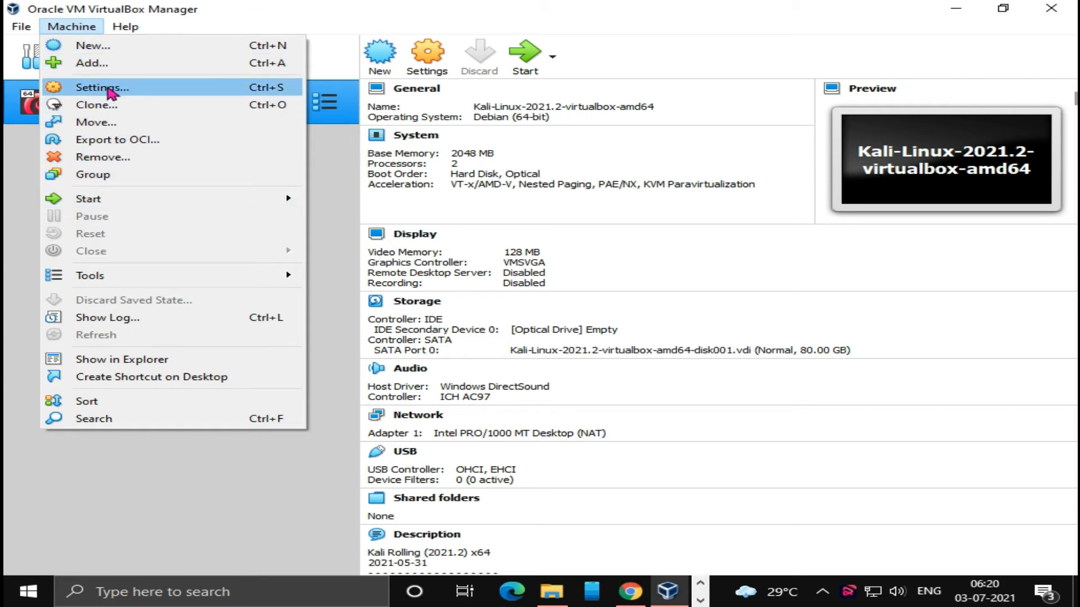
left_click(111, 92)
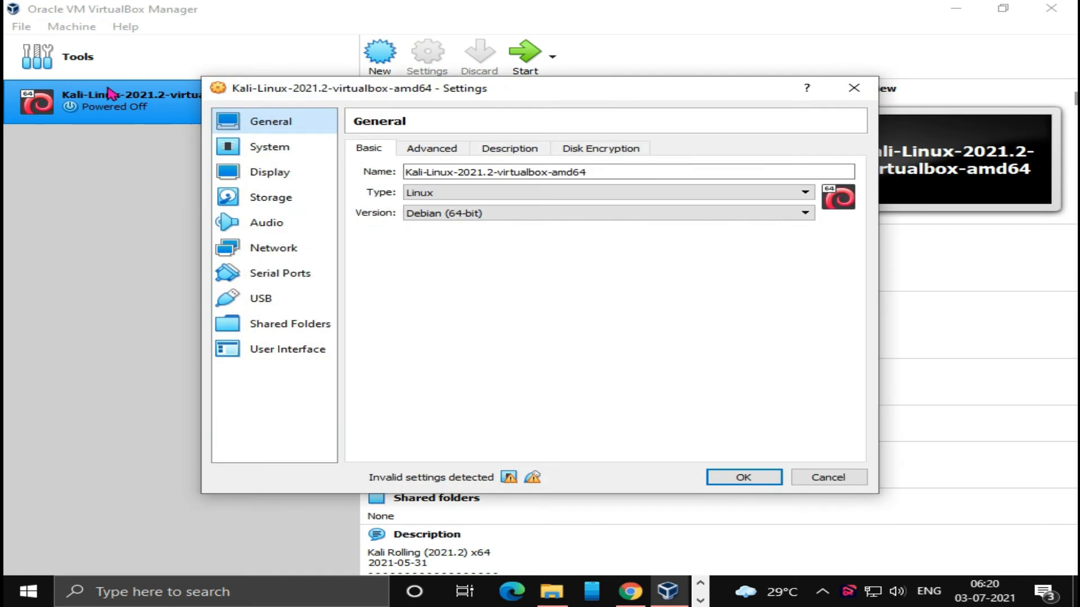
left_click(280, 300)
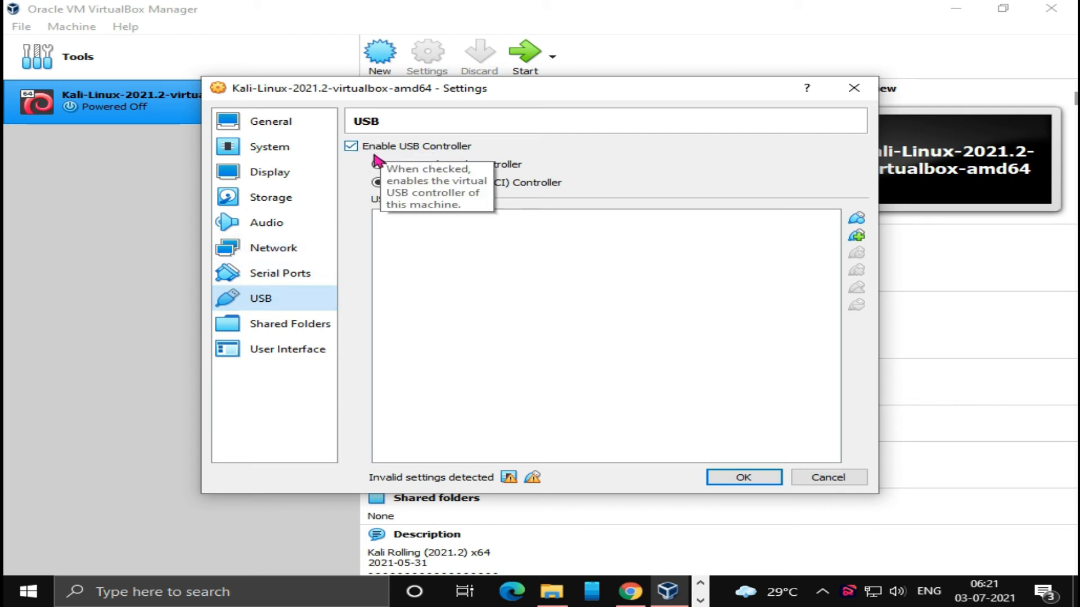
left_click(352, 146)
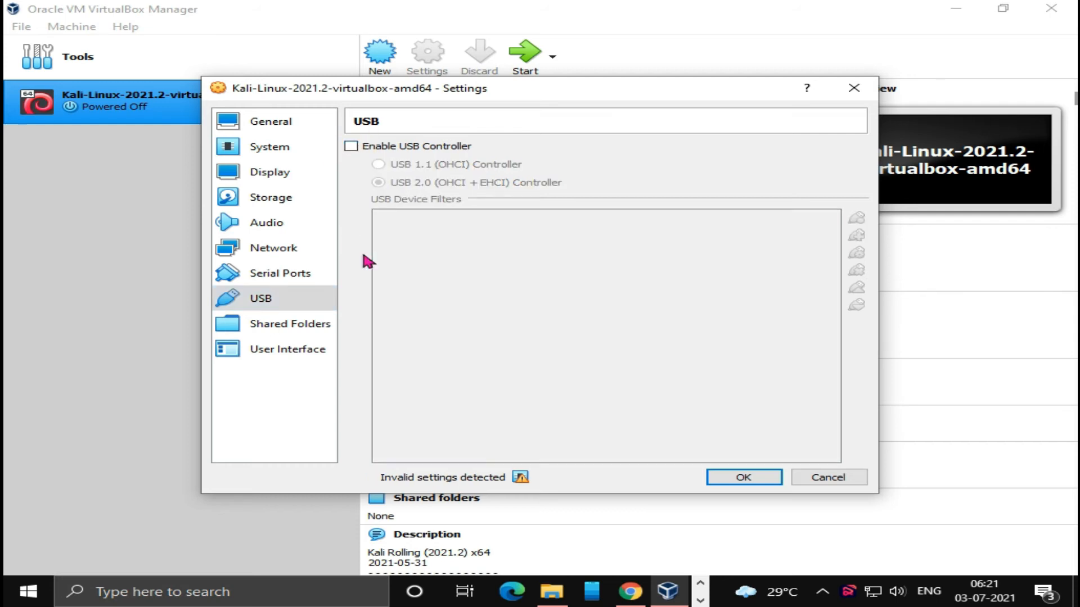
left_click(742, 478)
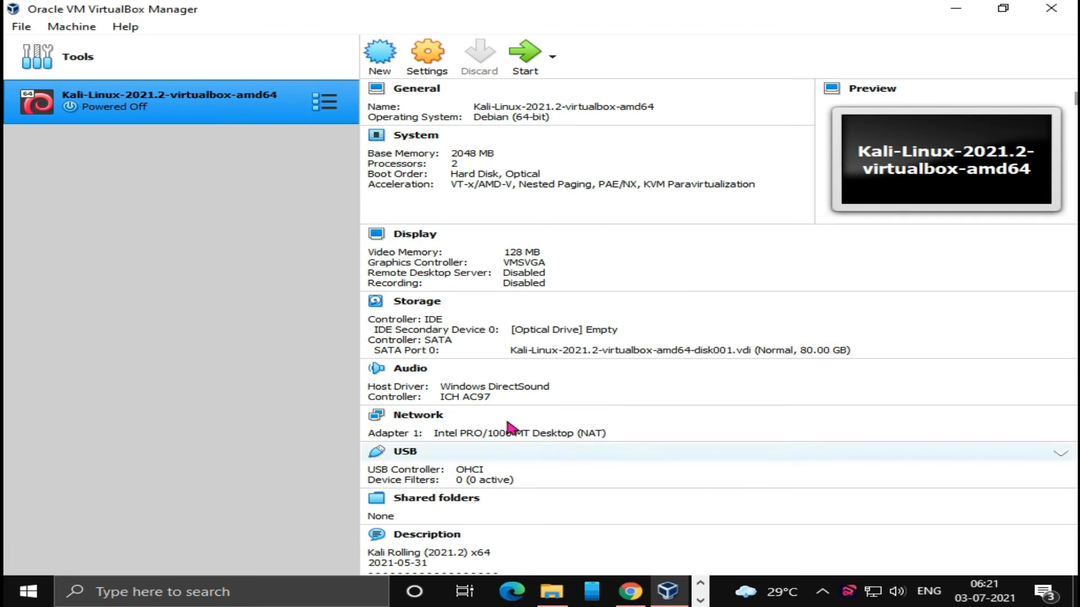
Start the Kali Linux virtual machine and dismiss the keyboard capture and mouse pointer integration notices.
left_click(523, 60)
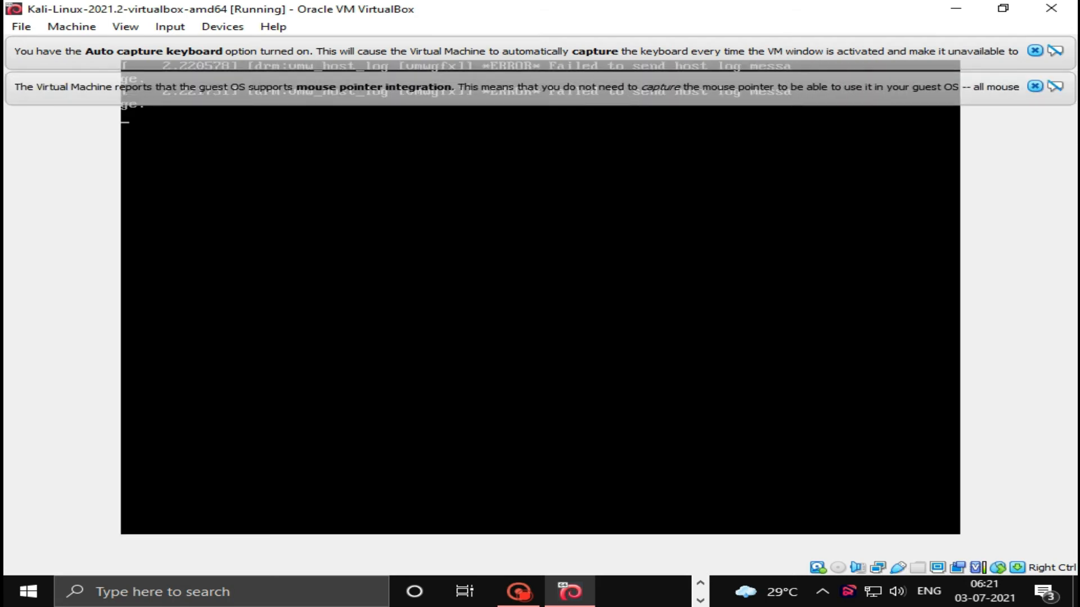
left_click(1037, 86)
left_click(1036, 50)
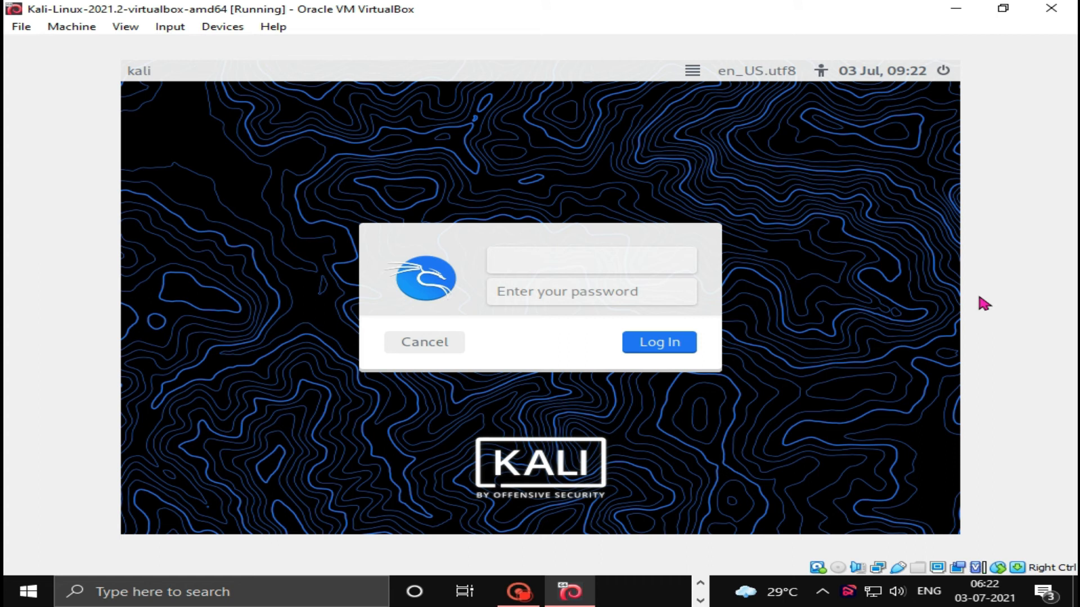
Log in to Kali Linux with the username kali and the account password.
type("kali")
left_click(558, 290)
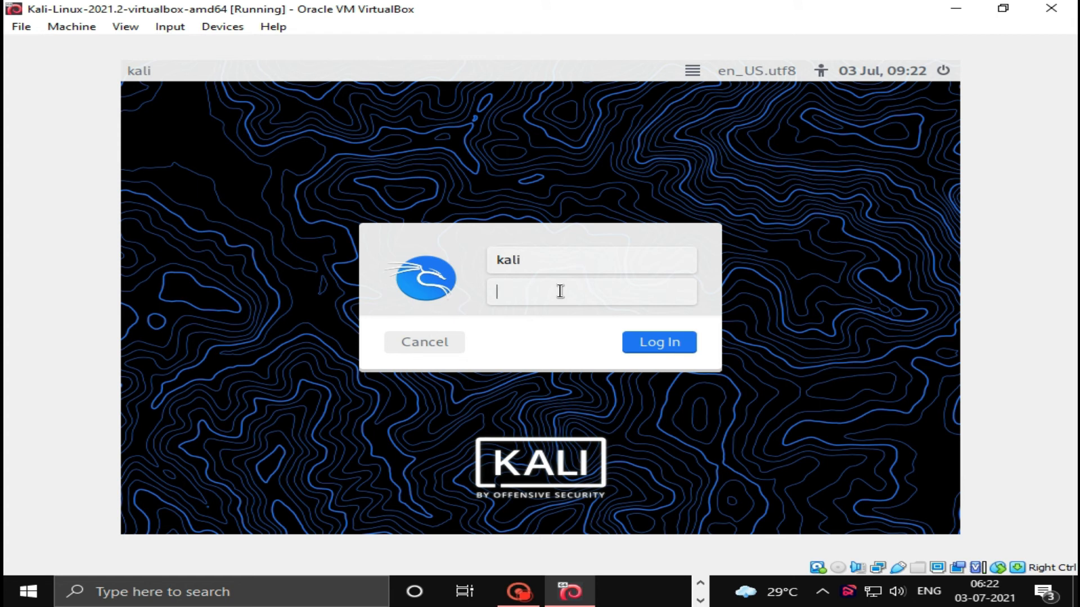
type("kali")
left_click(654, 348)
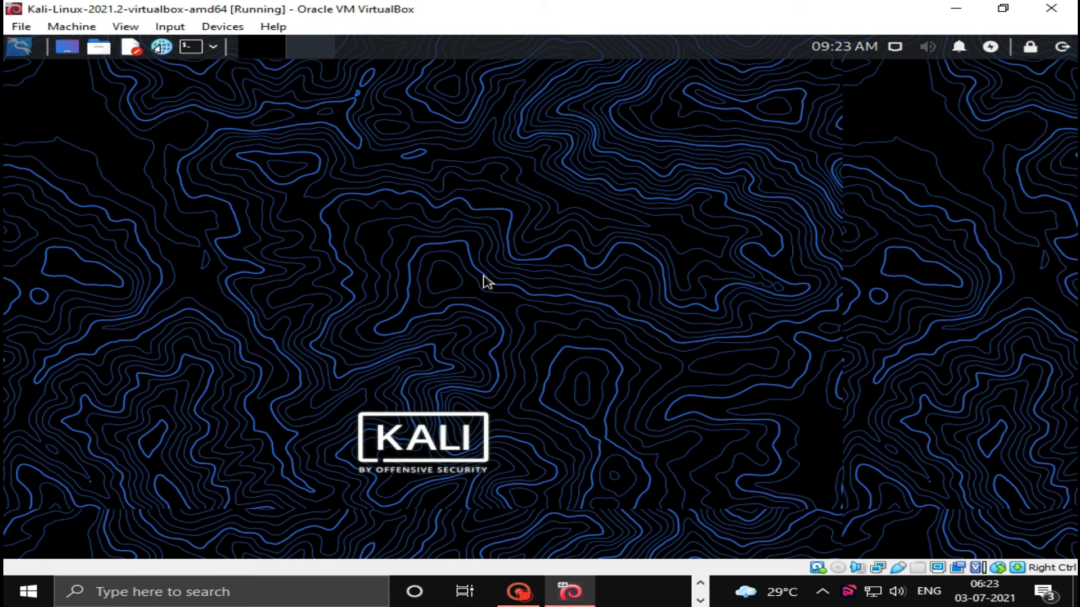
left_click(535, 189)
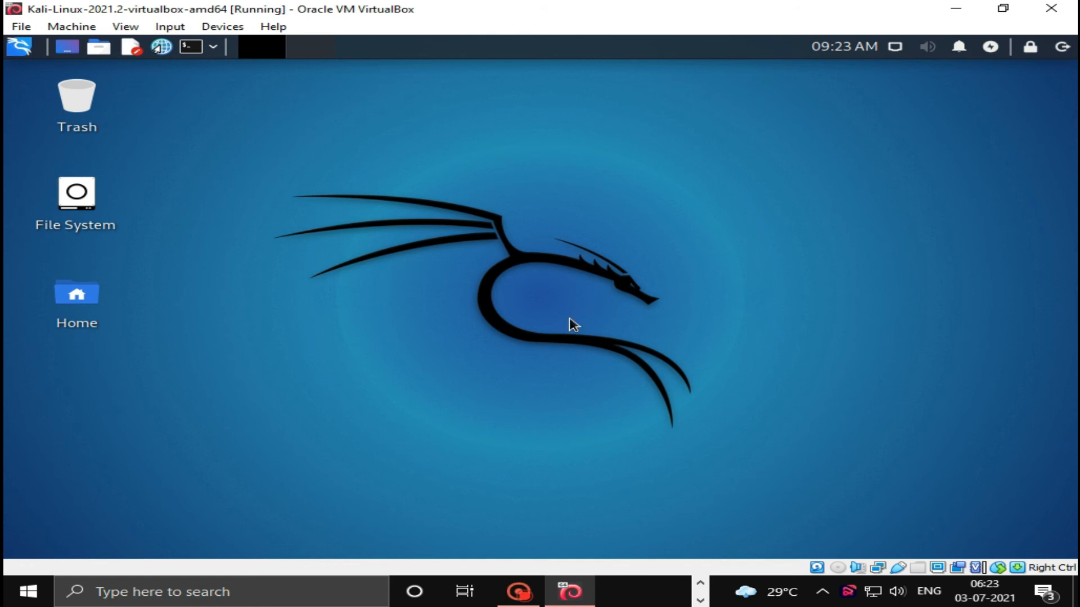
Change the desktop wallpaper to the black background with the blue outlined Kali dragon and close the desktop settings.
right_click(618, 148)
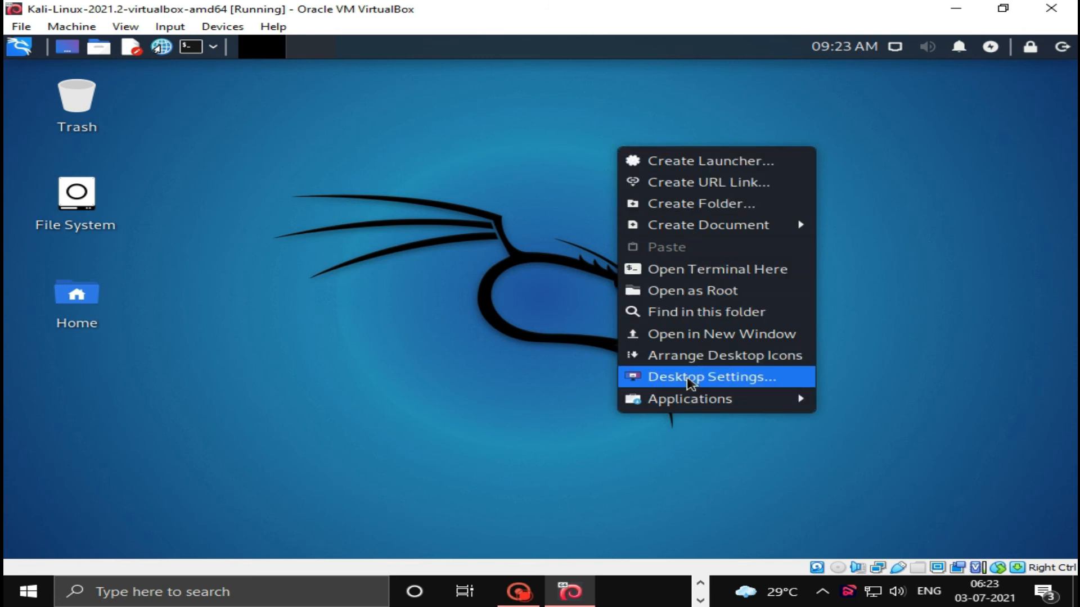
left_click(690, 380)
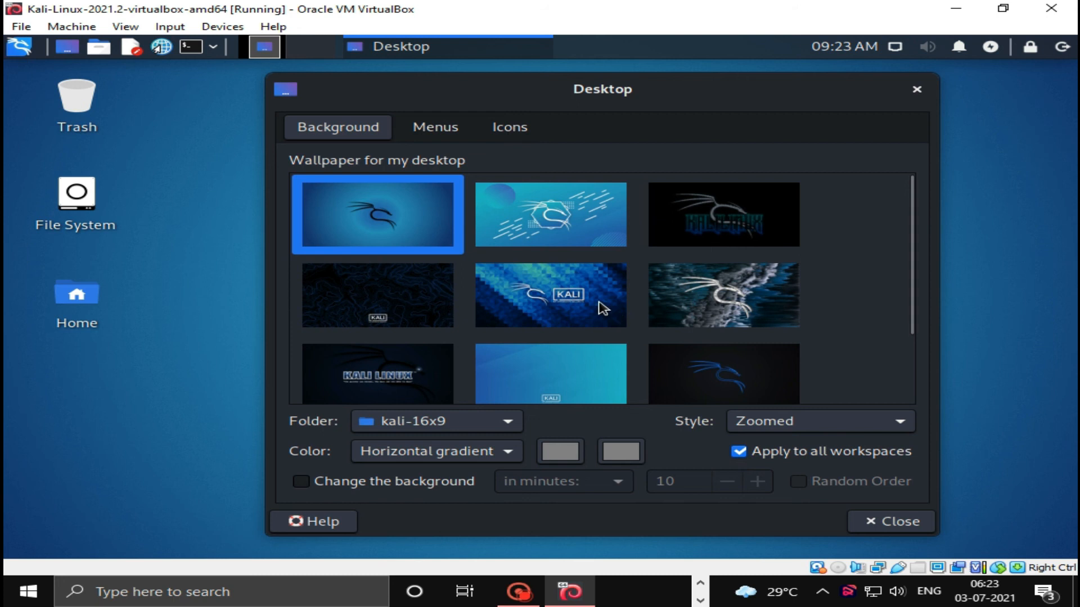
scroll(588, 337, "down", 3)
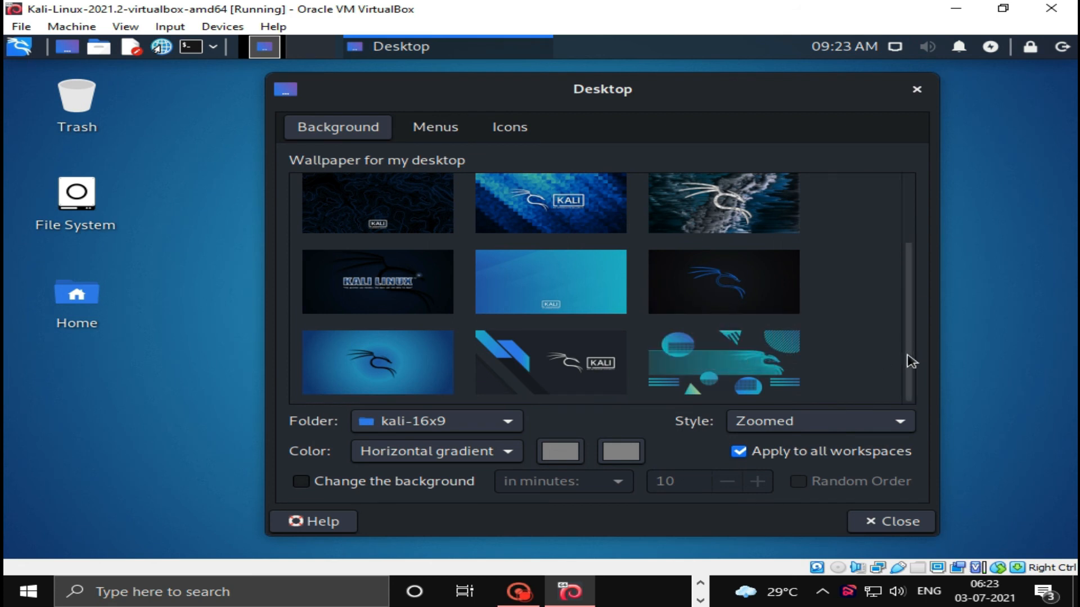
scroll(541, 363, "up", 3)
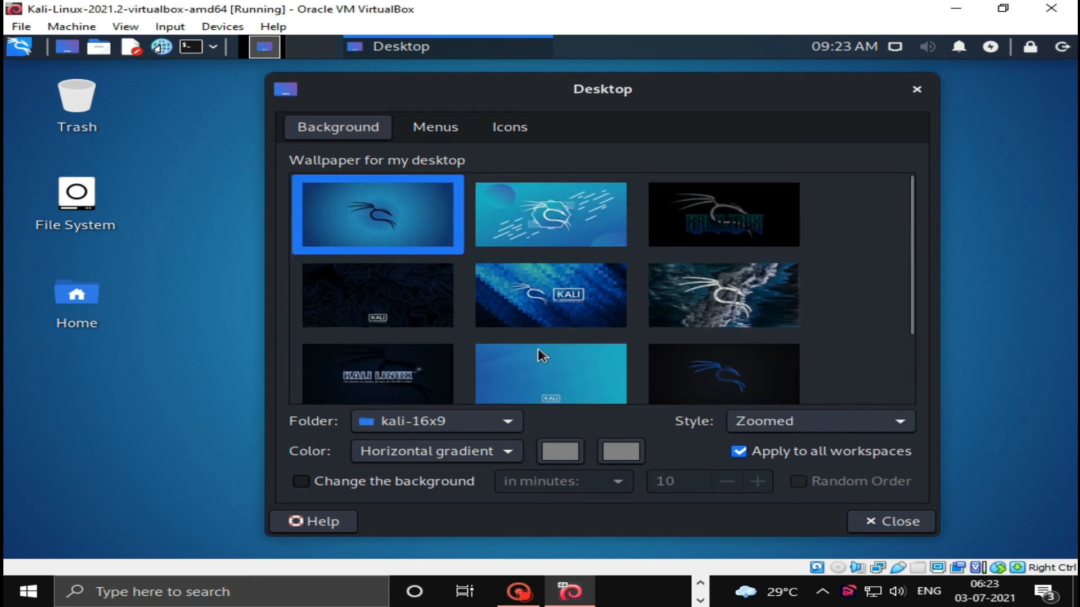
scroll(537, 358, "down", 3)
scroll(551, 352, "up", 1)
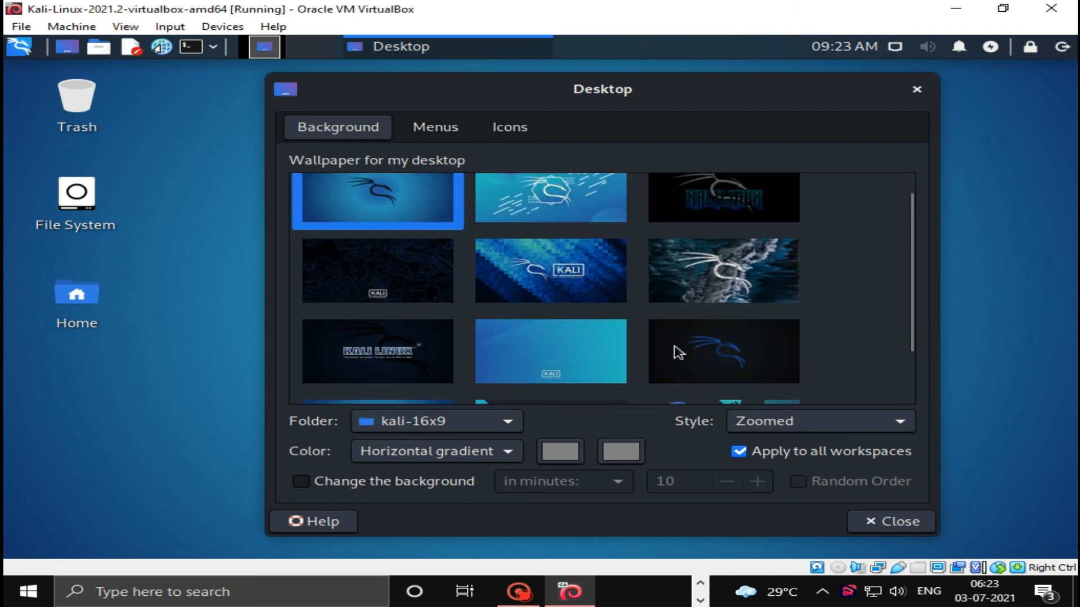
left_click(710, 351)
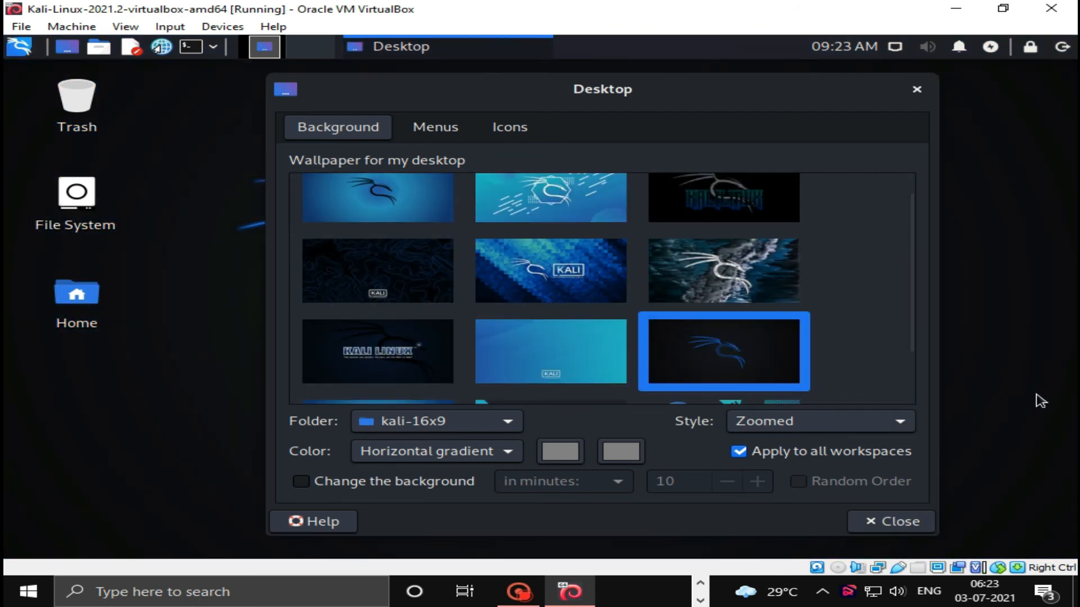
left_click(929, 527)
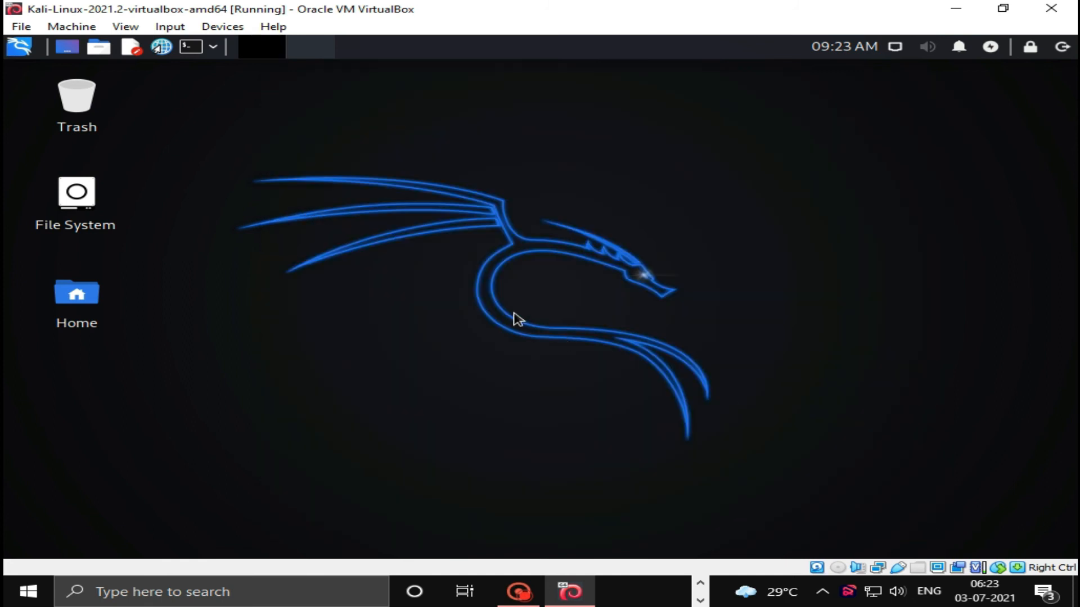
Open a terminal, run the command sudo apt -get install and submit the sudo password.
left_click(186, 47)
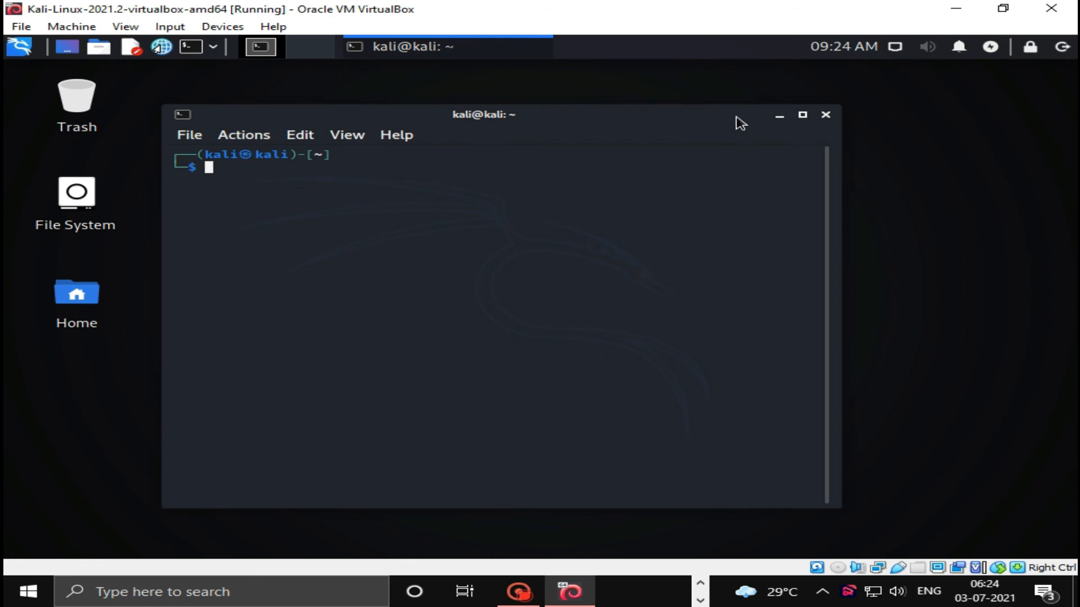
type("se")
key("BackSpace")
type("do apt get")
key("BackSpace")
key("BackSpace")
key("BackSpace")
key("BackSpace")
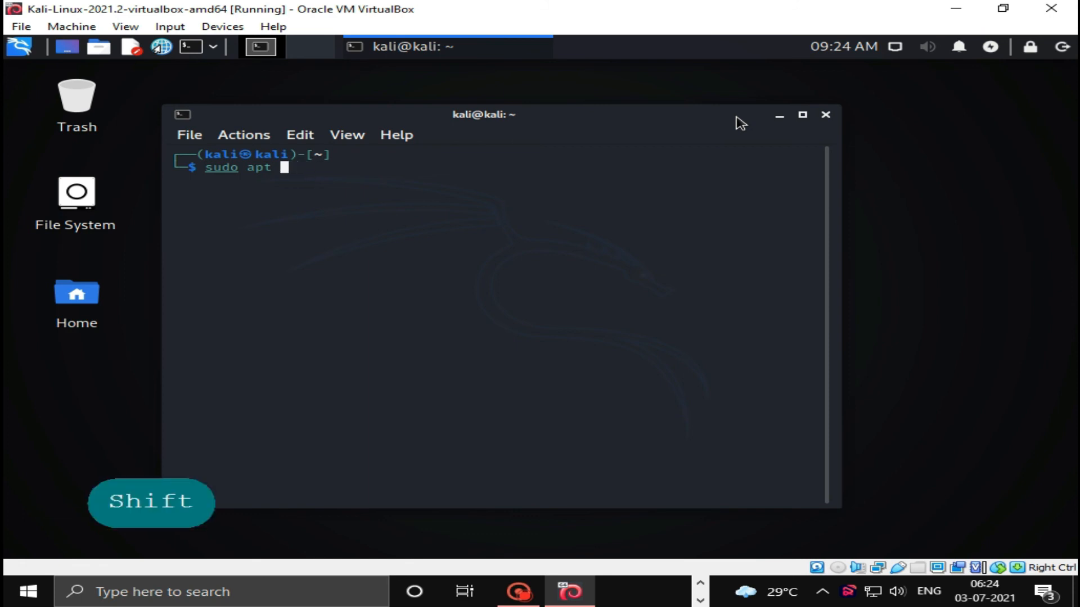
type("-get install")
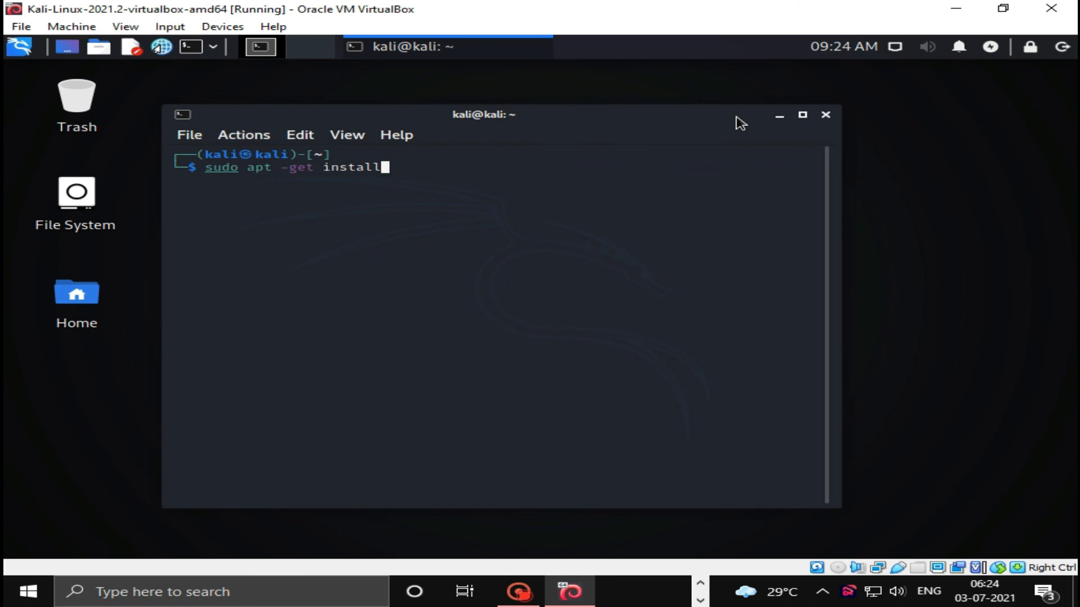
key("Return")
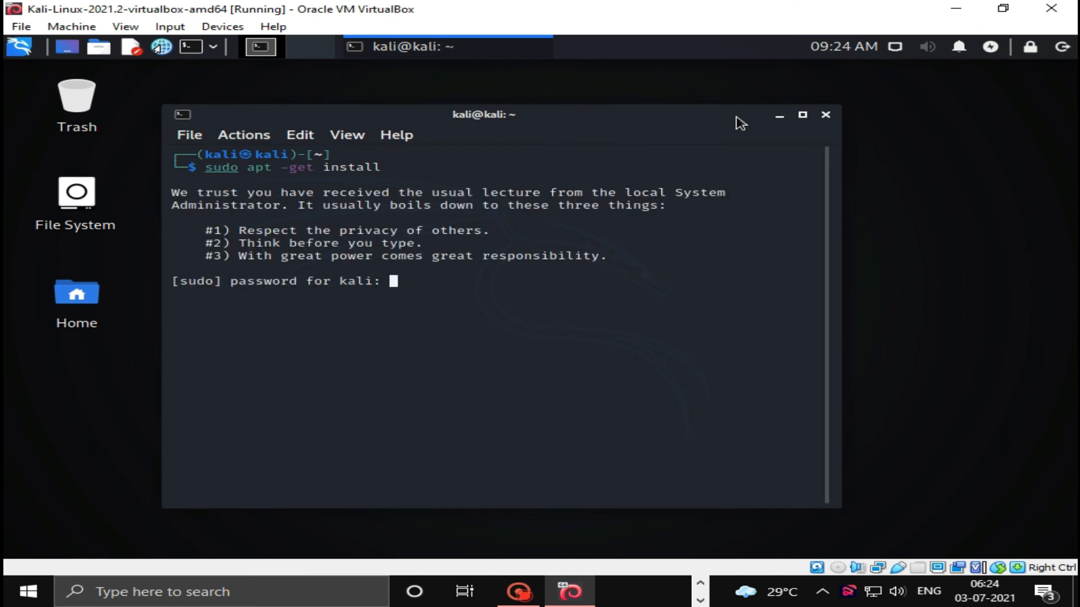
key("Return")
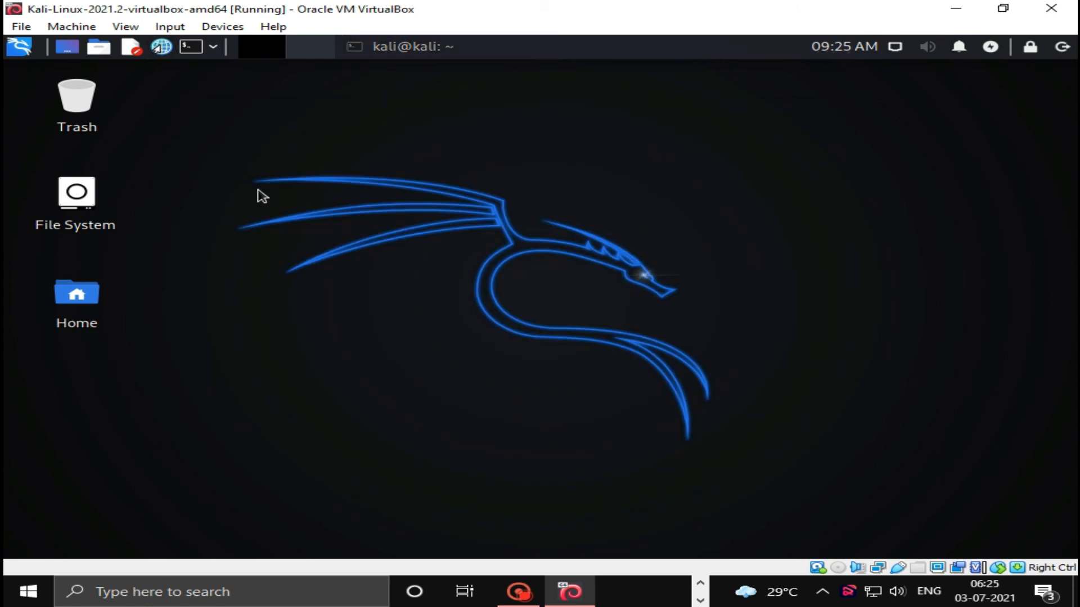
Open Firefox, dismiss the Close Firefox notice and look through the Kali Linux homepage down to its end.
left_click(162, 47)
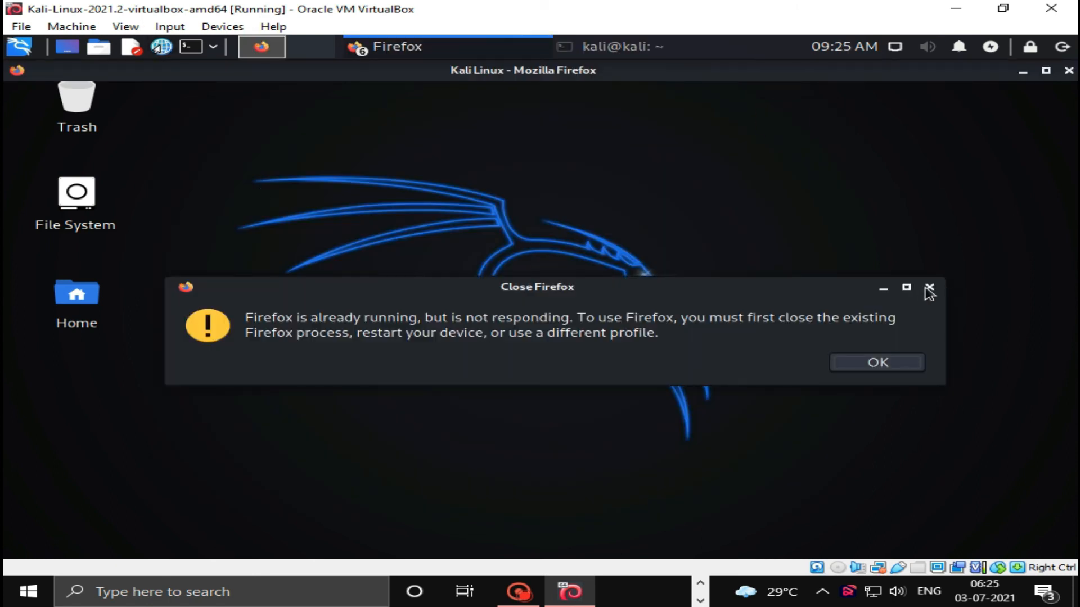
left_click(926, 288)
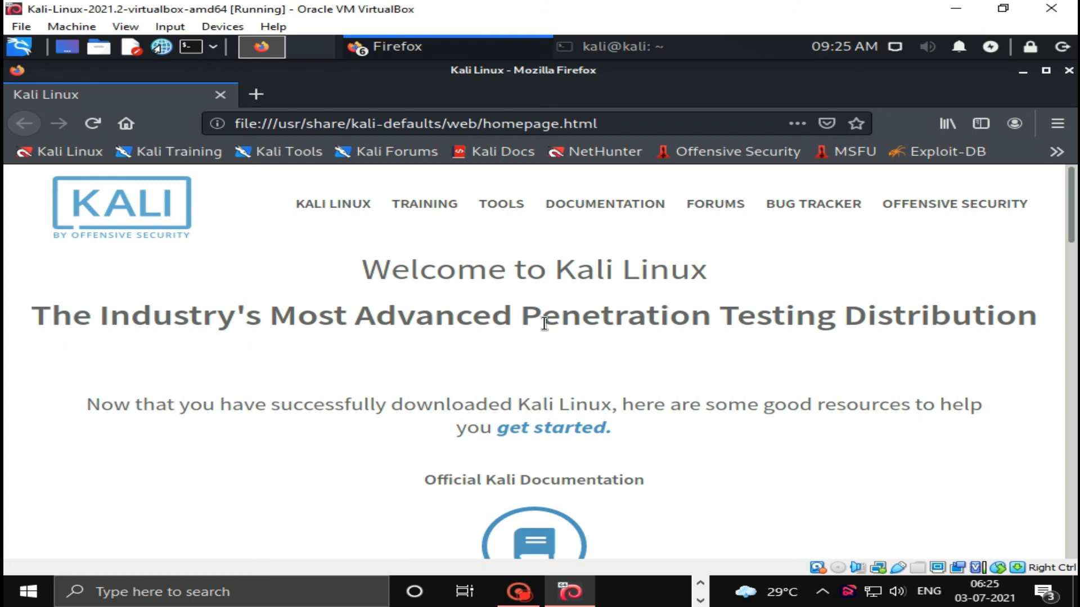
scroll(555, 329, "down", 3)
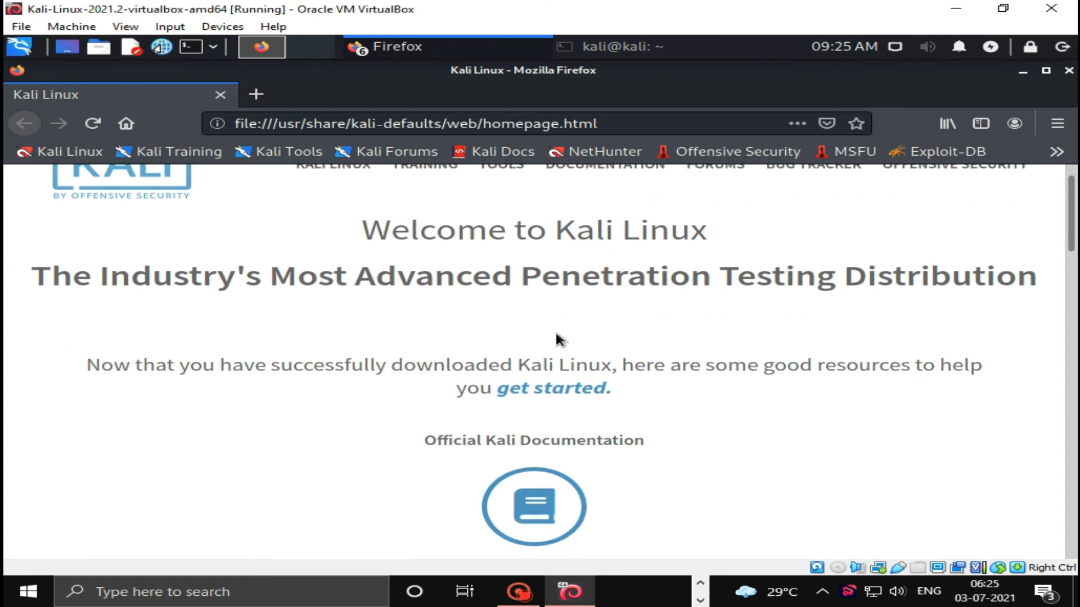
scroll(547, 308, "up", 3)
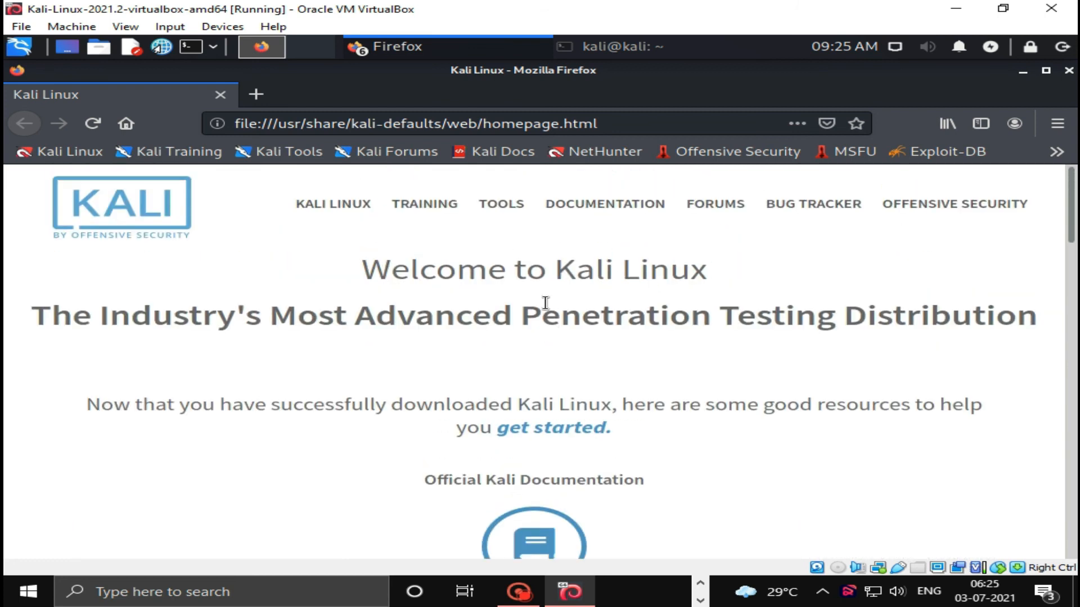
scroll(548, 322, "down", 10)
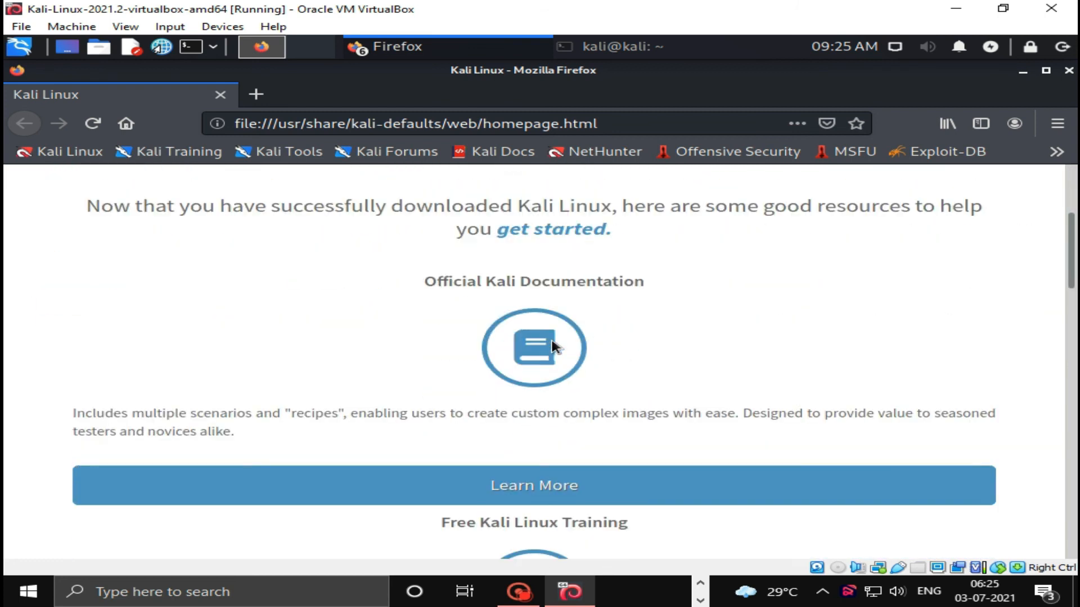
scroll(563, 359, "down", 10)
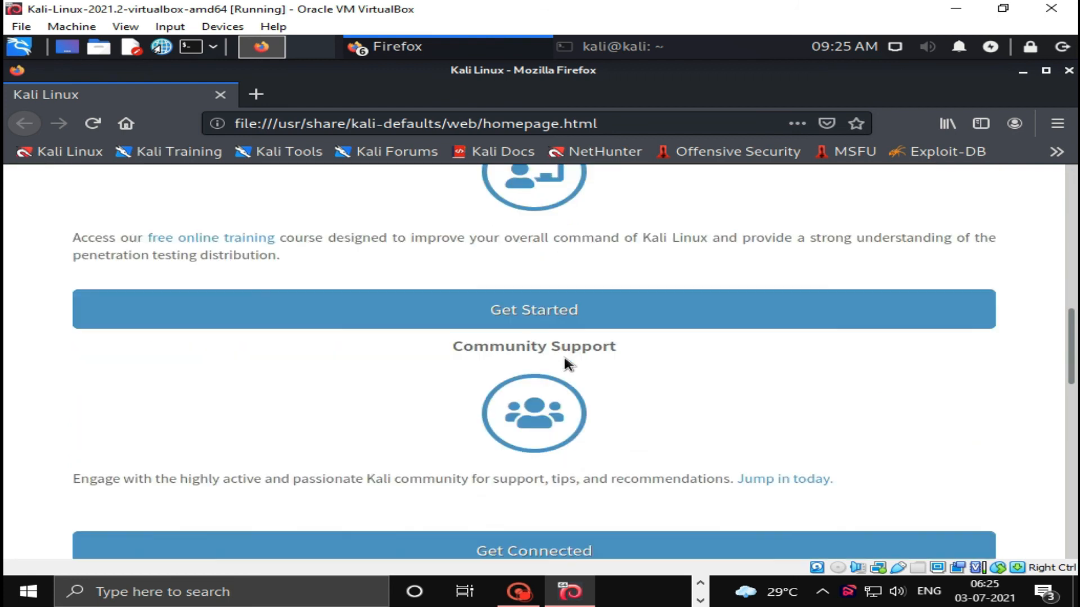
scroll(564, 360, "down", 8)
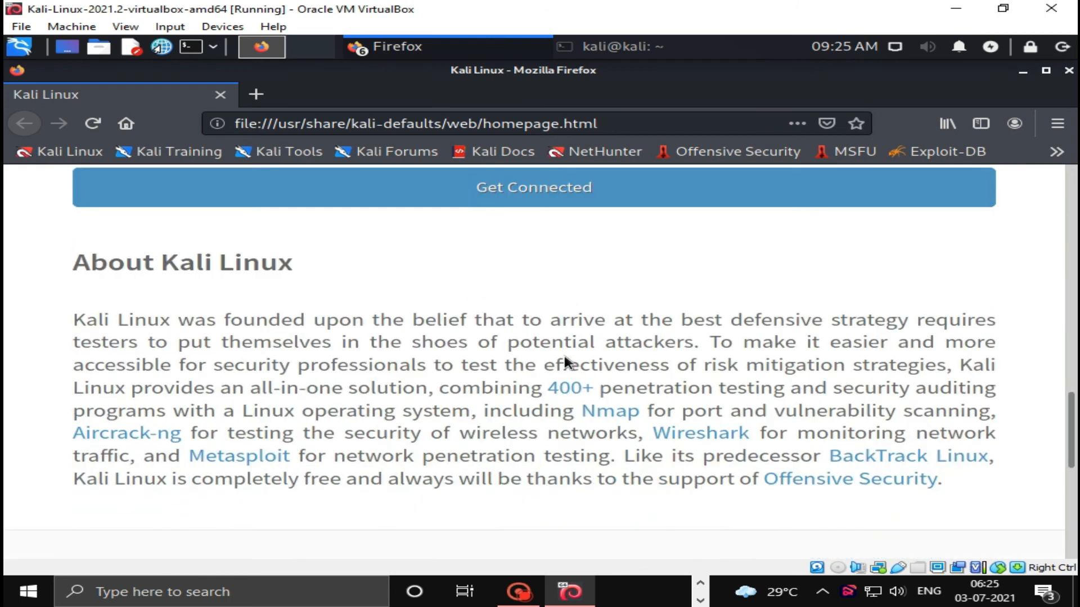
scroll(564, 358, "down", 4)
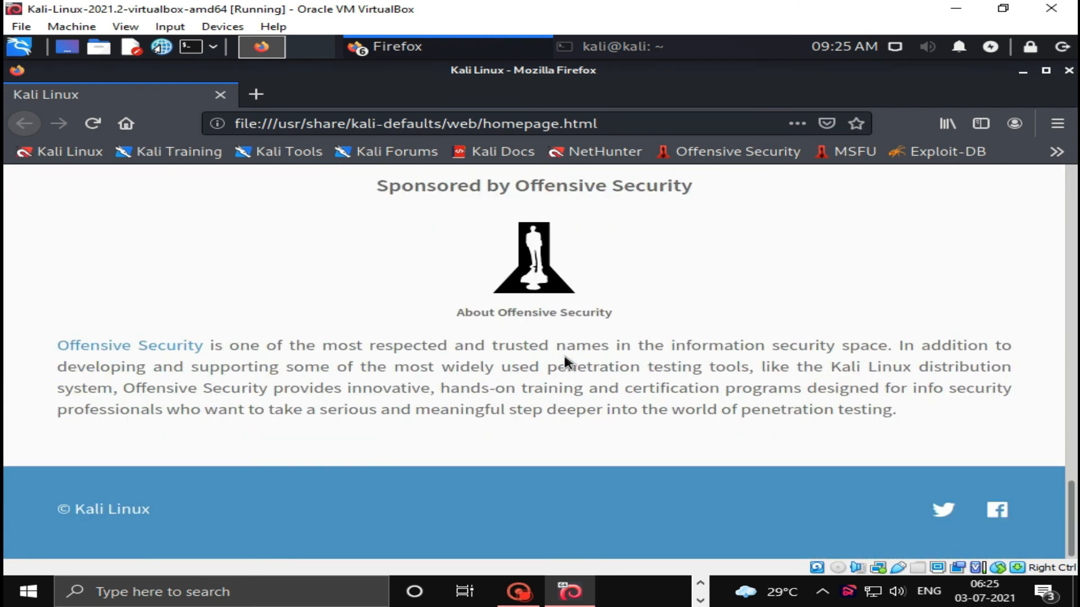
Search YouTube for ak web access in a new browser tab and try to subscribe to the AK Web Access channel.
left_click(260, 94)
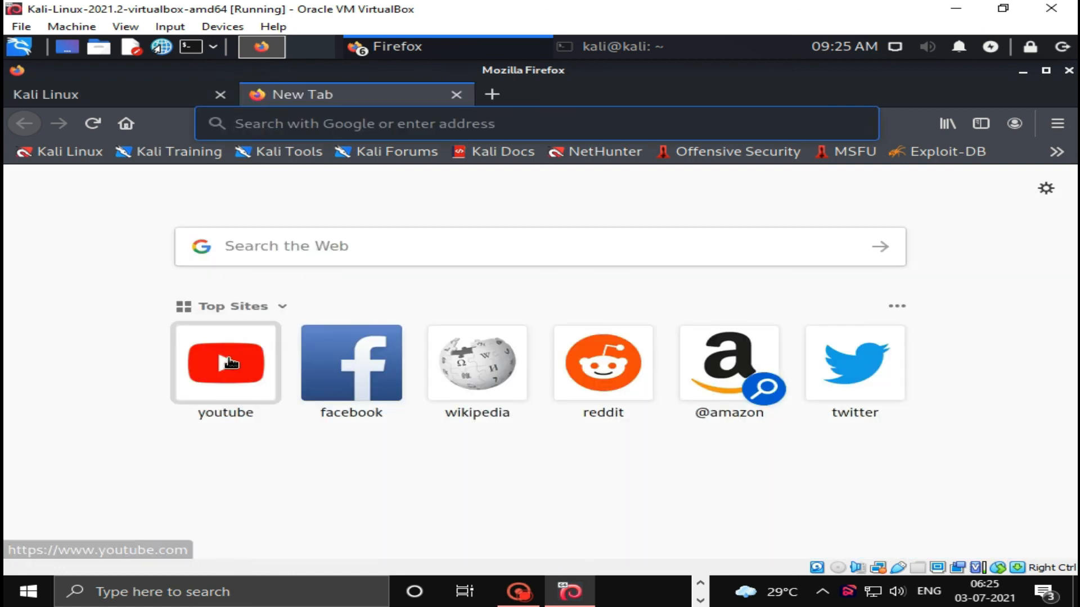
left_click(227, 362)
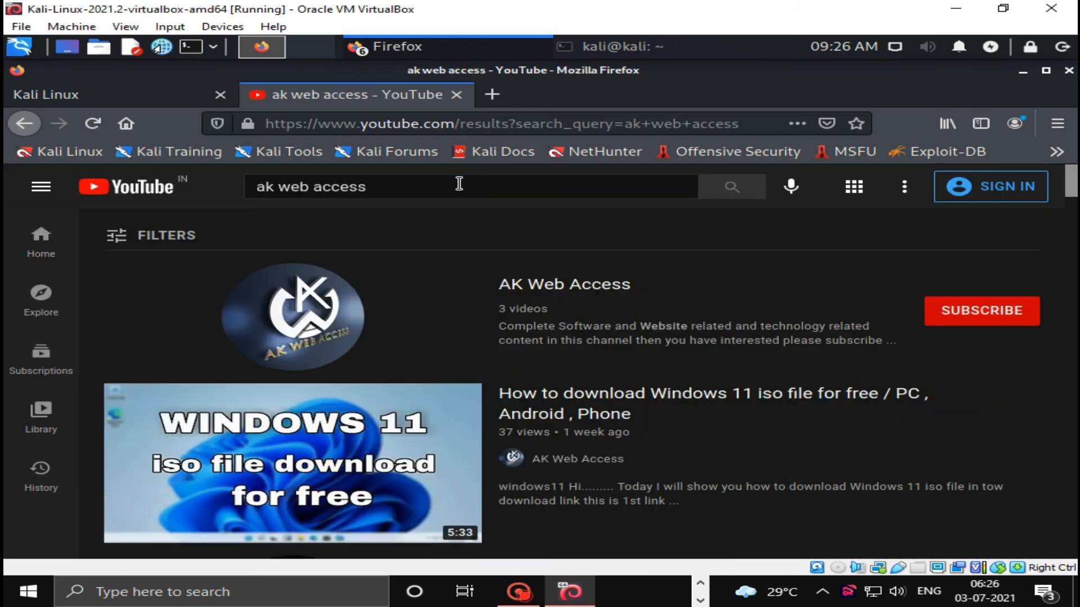
left_click(995, 319)
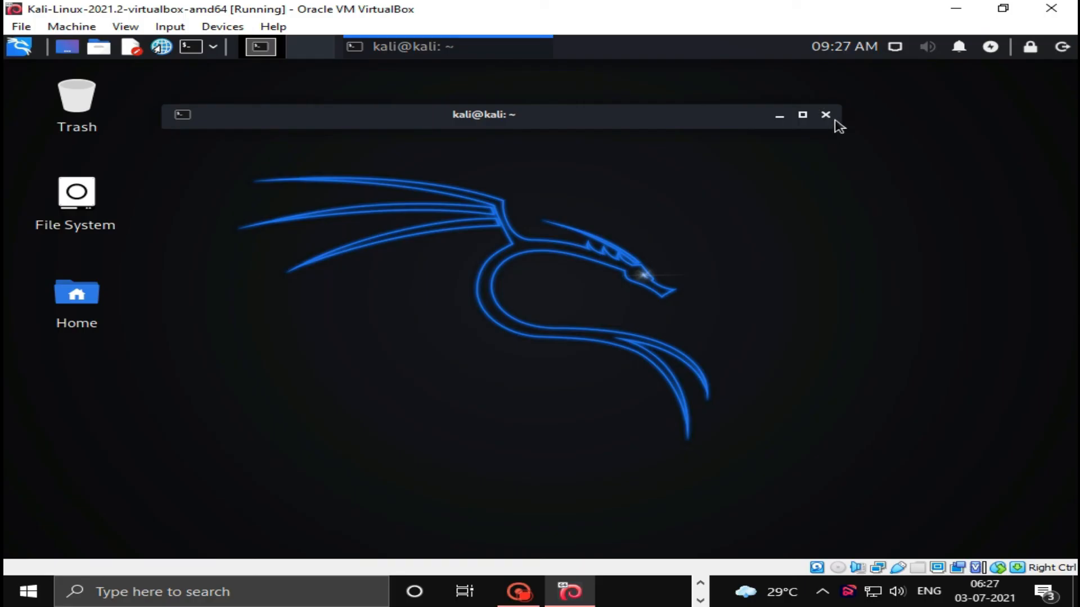
Close the terminal window and return to the empty Kali desktop.
left_click(825, 117)
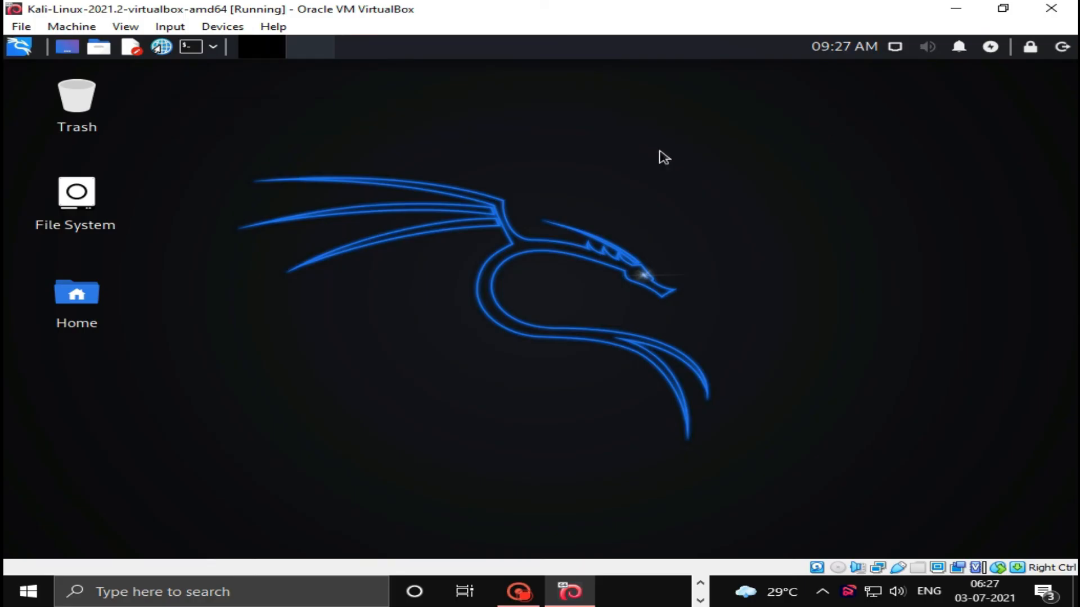
right_click(582, 212)
left_click(489, 284)
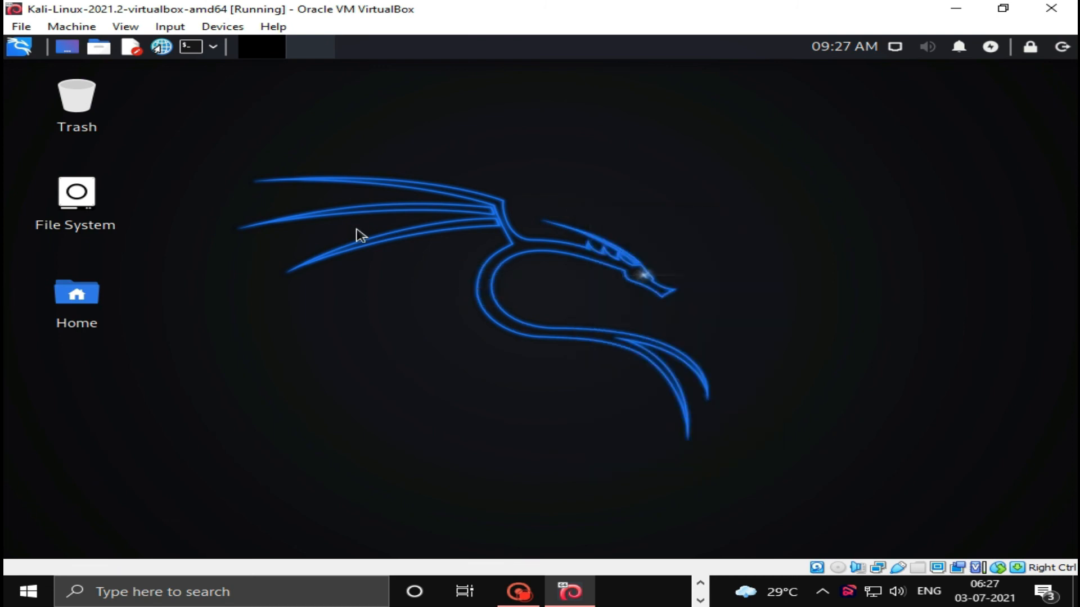